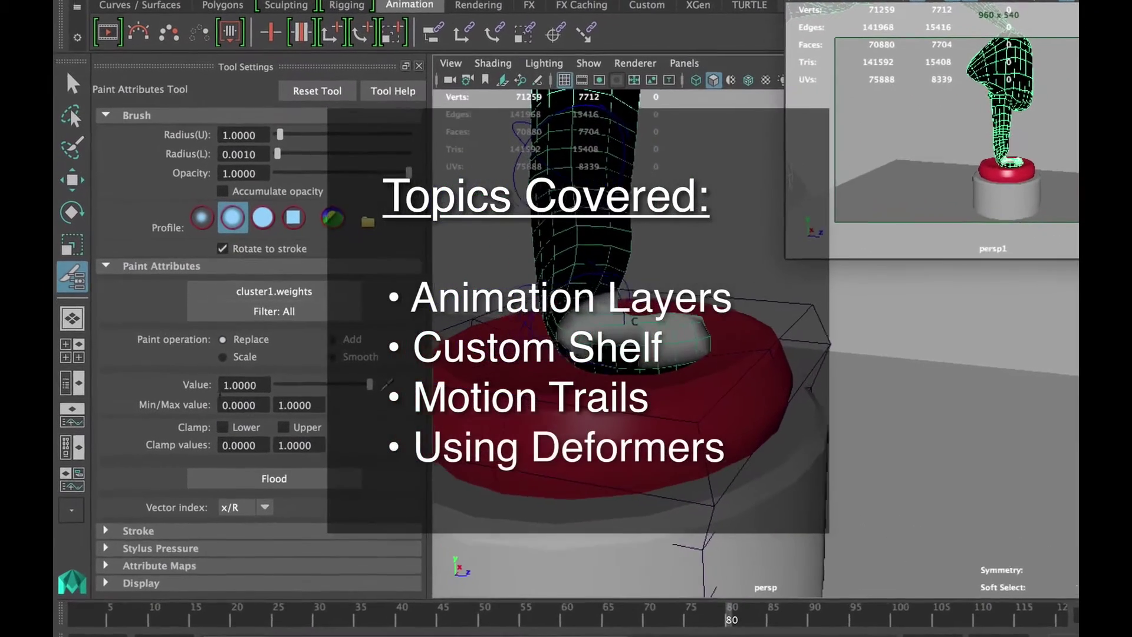
pyautogui.click(356, 356)
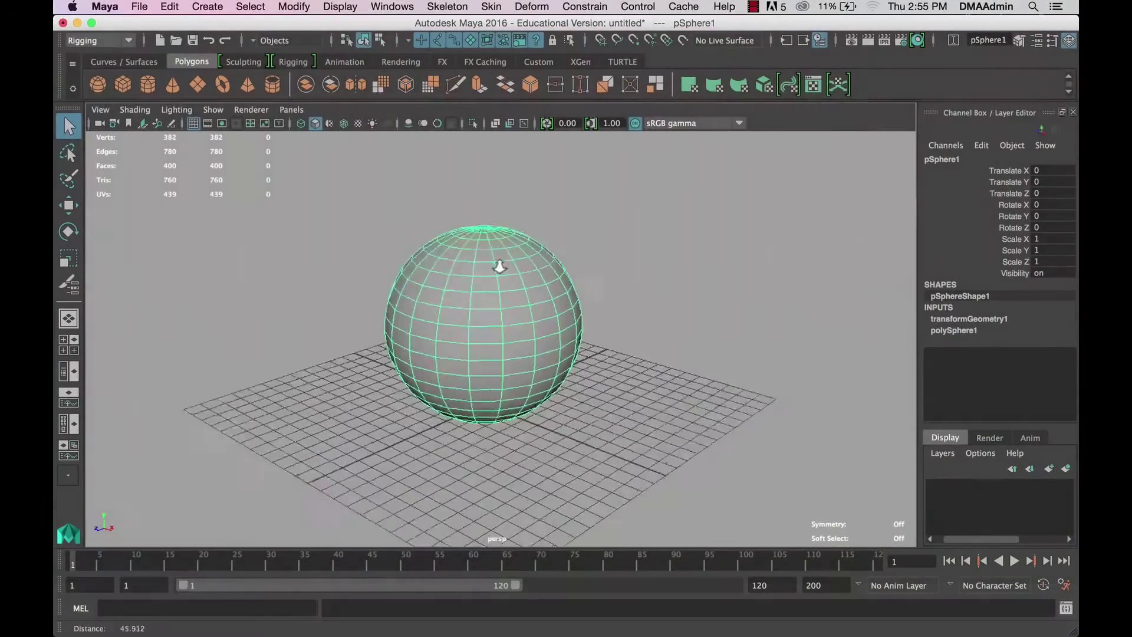
pyautogui.keyDown('alt'); pyautogui.moveTo(500, 260); pyautogui.dragTo(508, 297); pyautogui.keyUp('alt')
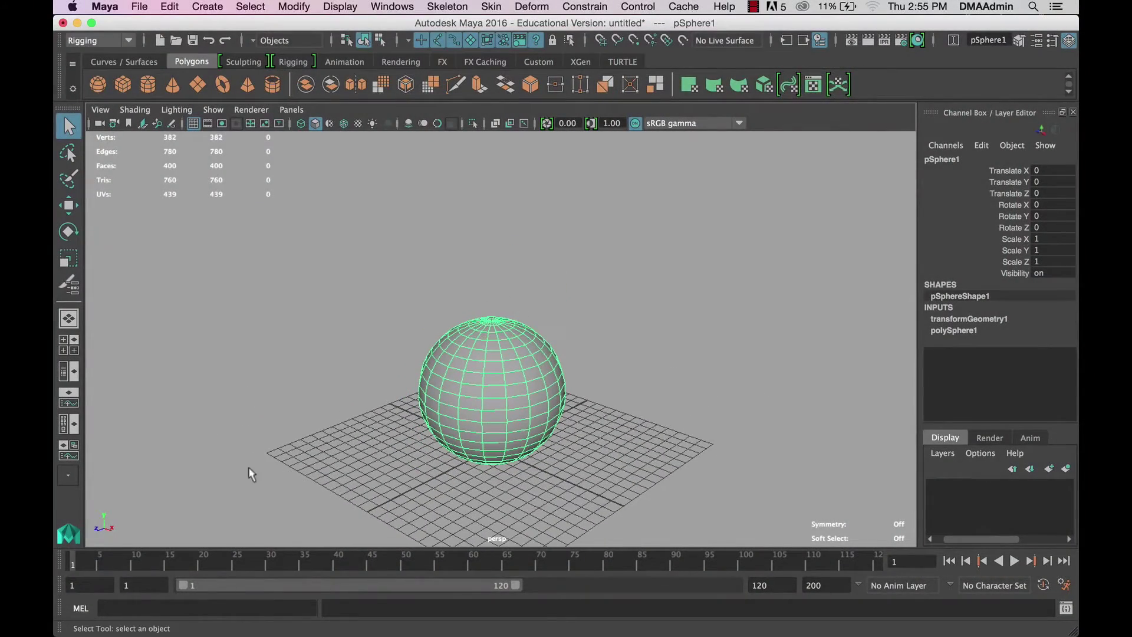
pyautogui.click(596, 323)
pyautogui.keyDown('alt'); pyautogui.moveTo(595, 323); pyautogui.dragTo(566, 331); pyautogui.keyUp('alt')
pyautogui.click(549, 356)
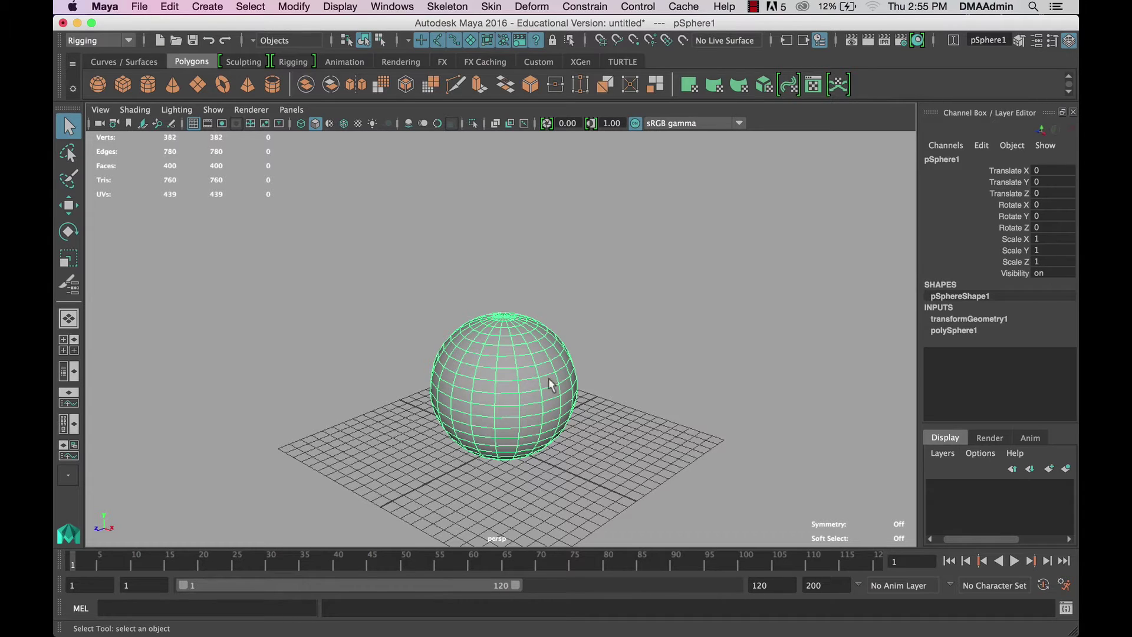
# - Set a key on all of the sphere's channels at frame 5 and undo it
pyautogui.moveTo(88, 564); pyautogui.dragTo(97, 561)
pyautogui.press('s')
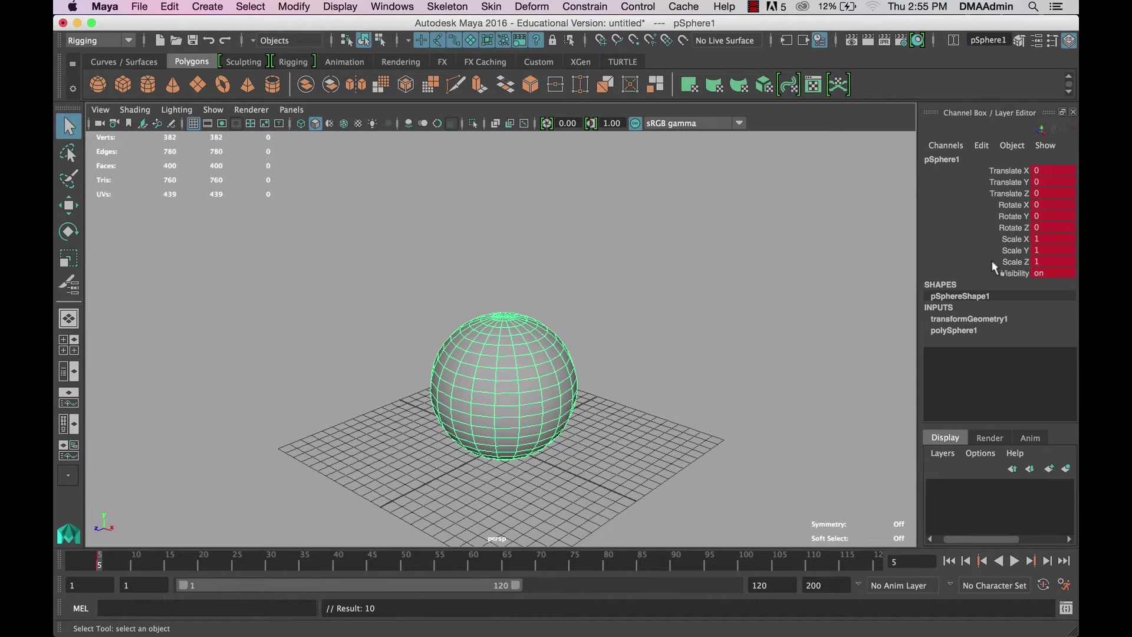
pyautogui.press('z')
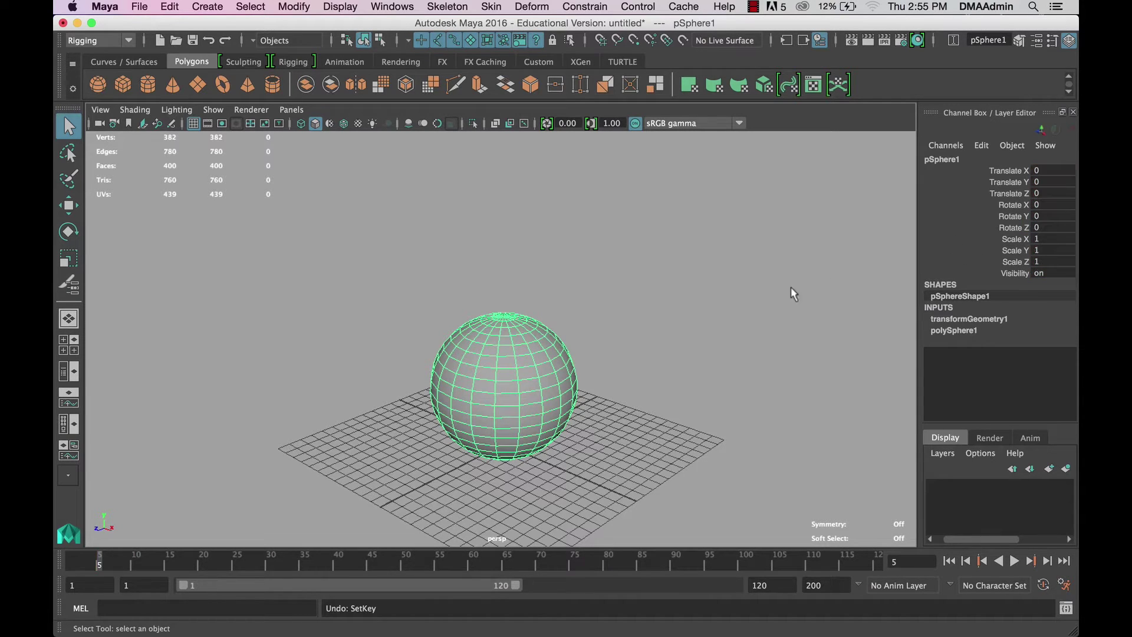
# - Key only the sphere's translate channels at frame 5 and undo that key
pyautogui.scroll(2, 485, 390)
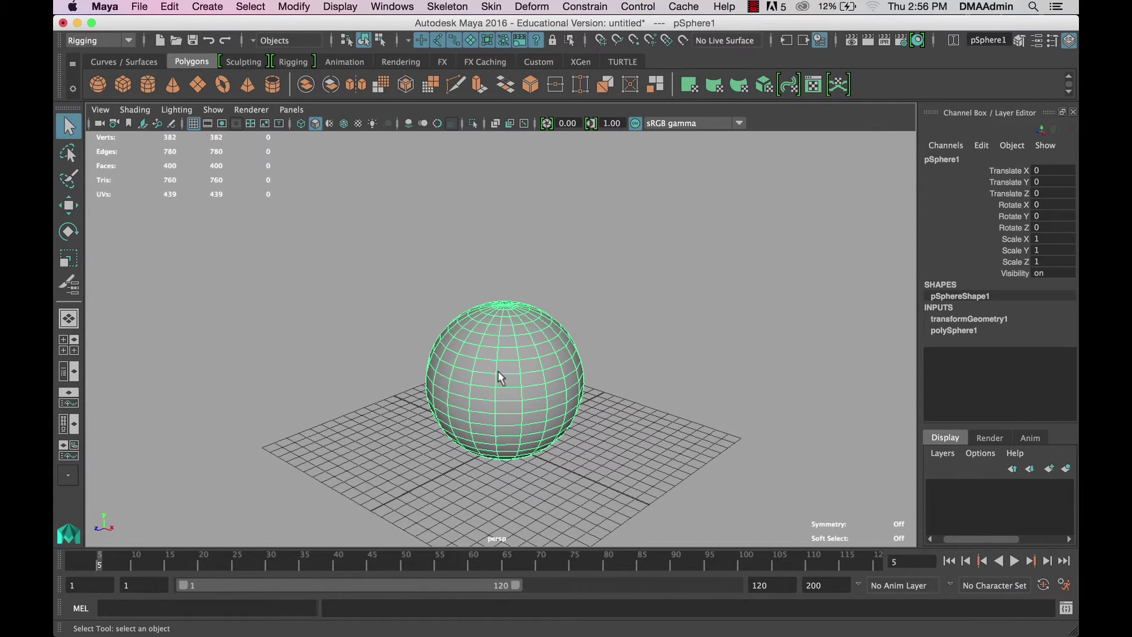
pyautogui.hotkey('shift', 'w')
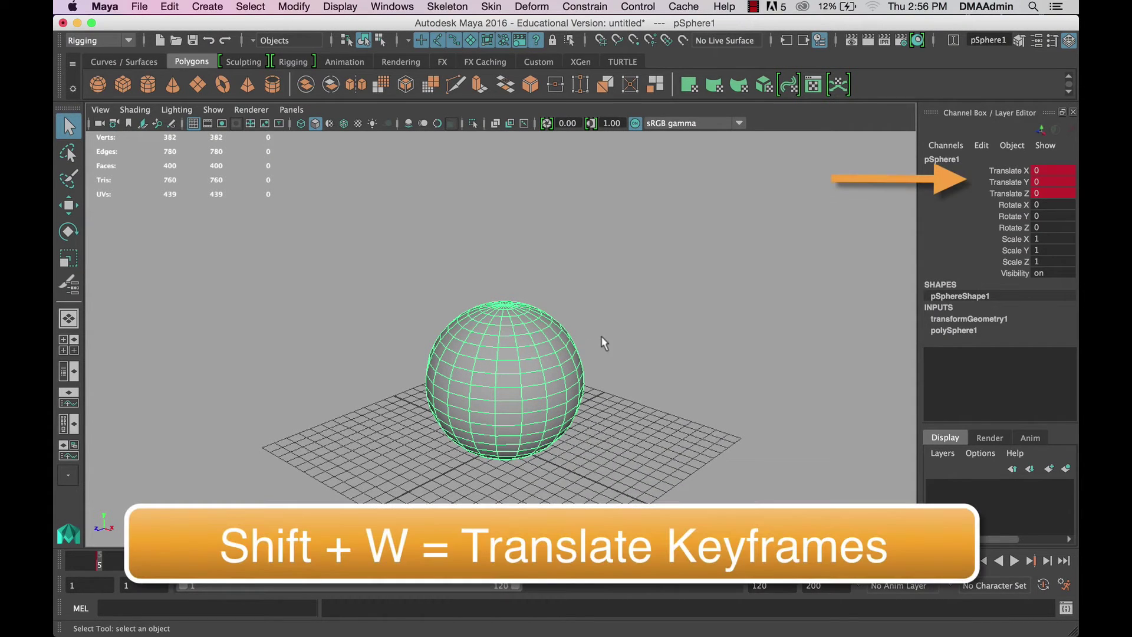
pyautogui.press('z')
# - Key only the sphere's rotate channels and separately only its scale channels at frame 5, undoing each key
pyautogui.hotkey('shift', 'e')
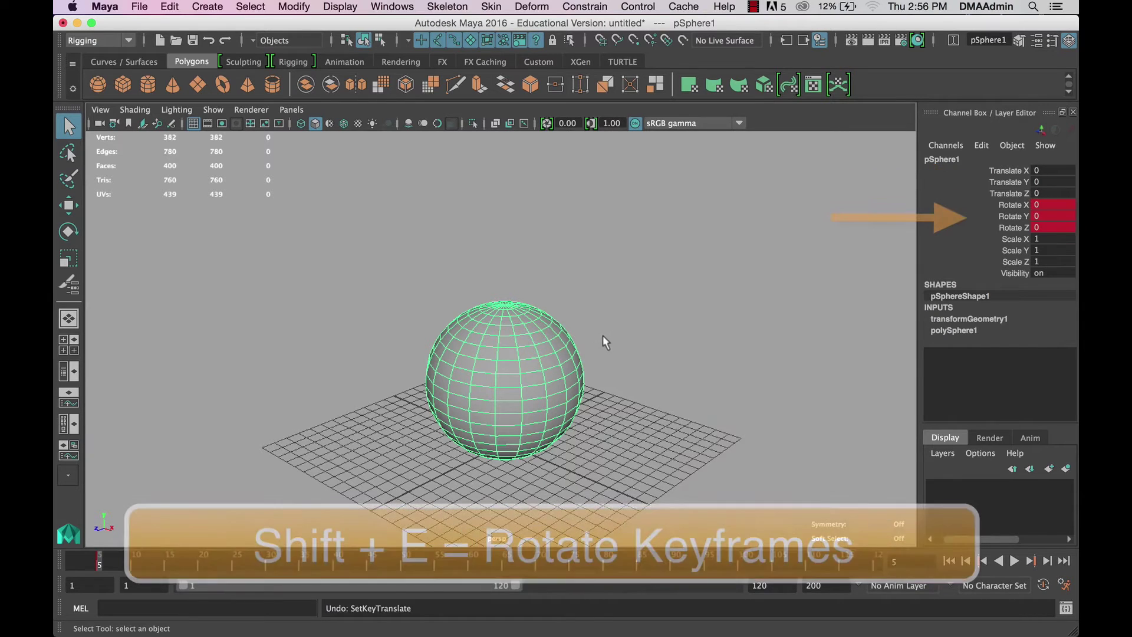
pyautogui.keyDown('alt'); pyautogui.moveTo(606, 338); pyautogui.dragTo(613, 346, button='middle'); pyautogui.keyUp('alt')
pyautogui.keyDown('alt'); pyautogui.moveTo(612, 346); pyautogui.dragTo(590, 315); pyautogui.keyUp('alt')
pyautogui.press('z')
pyautogui.hotkey('shift', 'r')
pyautogui.press('z')
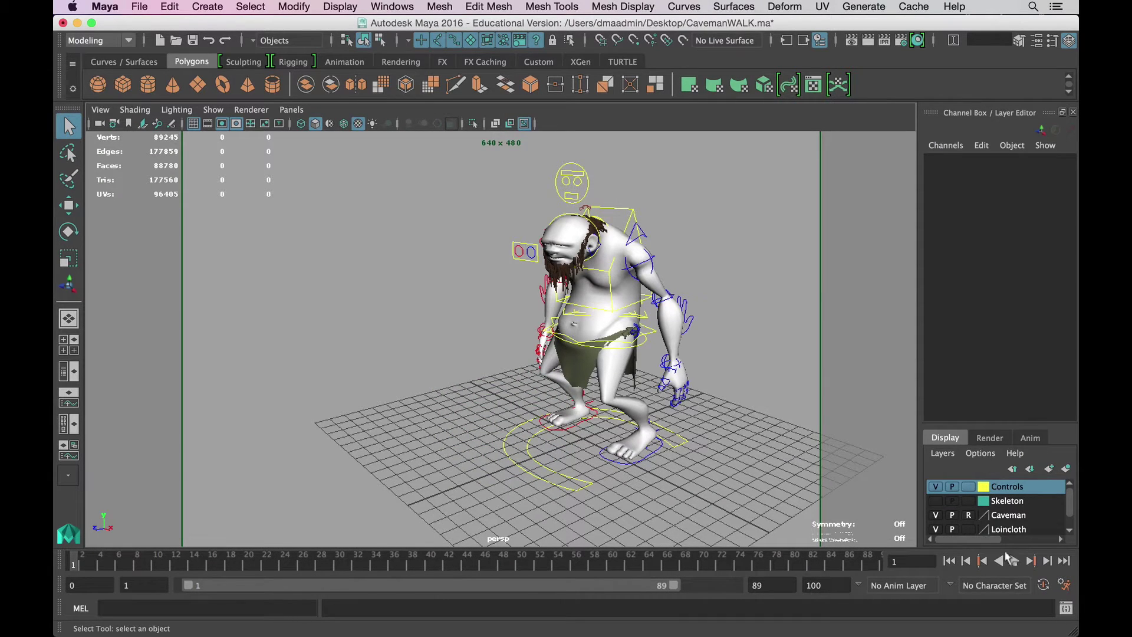
# - Play back the caveman walk animation and return to the first frame
pyautogui.click(1014, 561)
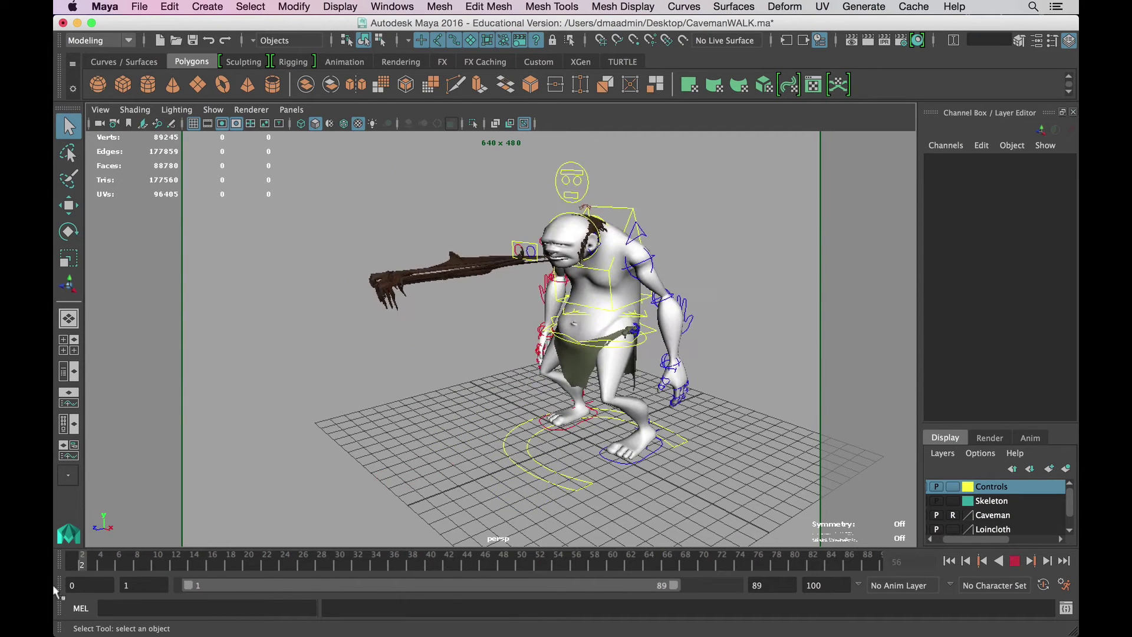
pyautogui.hotkey('alt', 'shift', 'v')
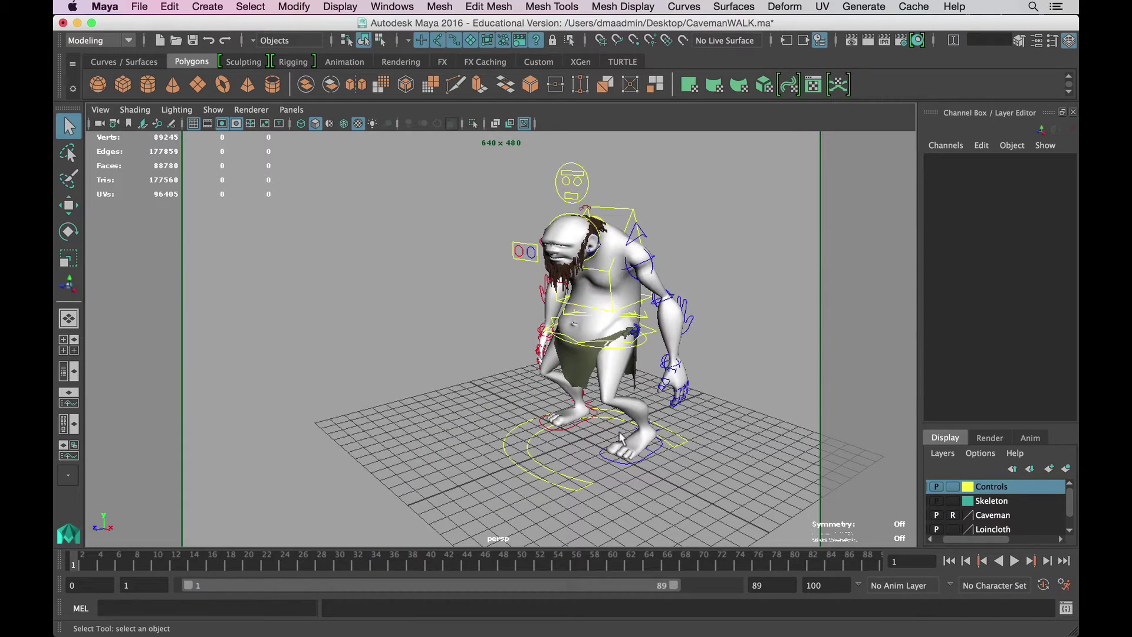
# - Create an animation layer from the caveman's head control and make AnimLayer1 the active layer
pyautogui.click(575, 215)
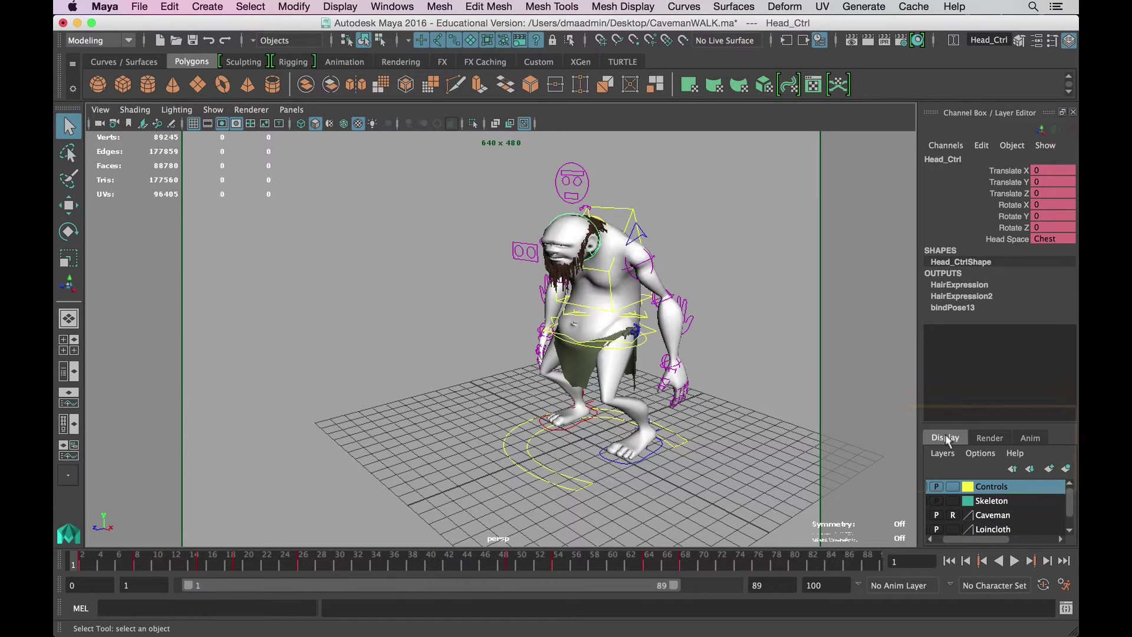
pyautogui.click(1031, 438)
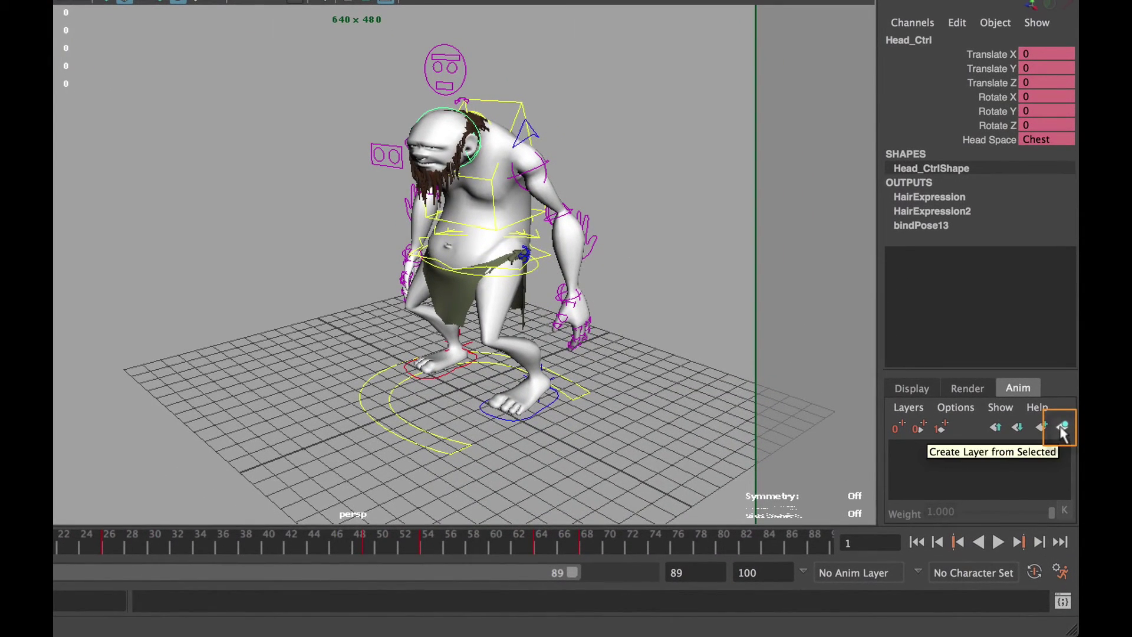
pyautogui.click(1063, 429)
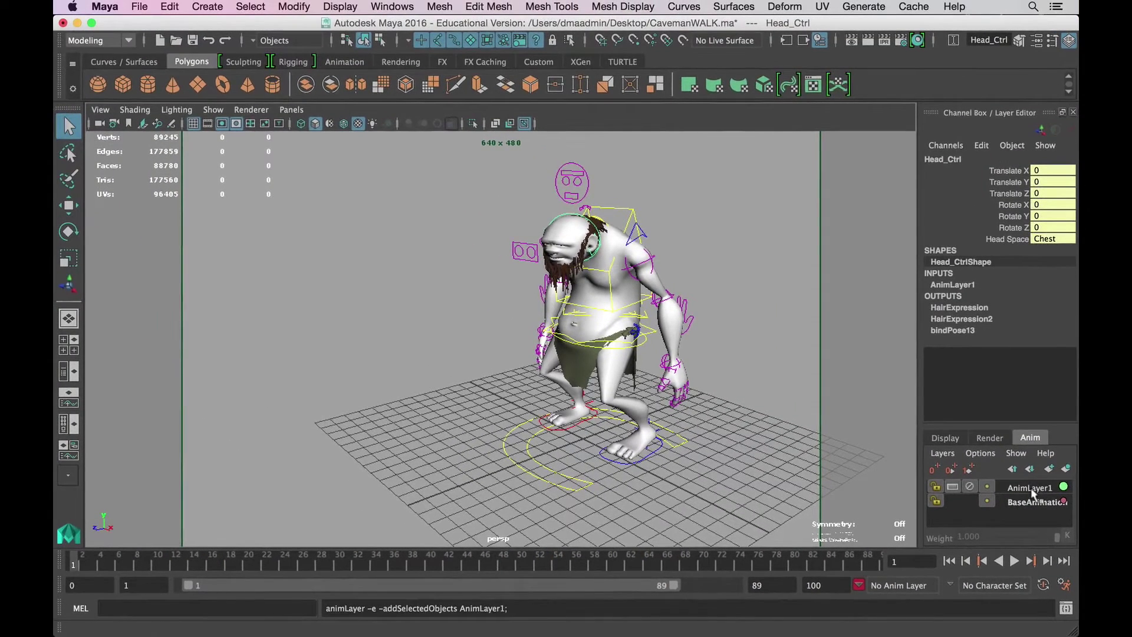
pyautogui.click(1032, 491)
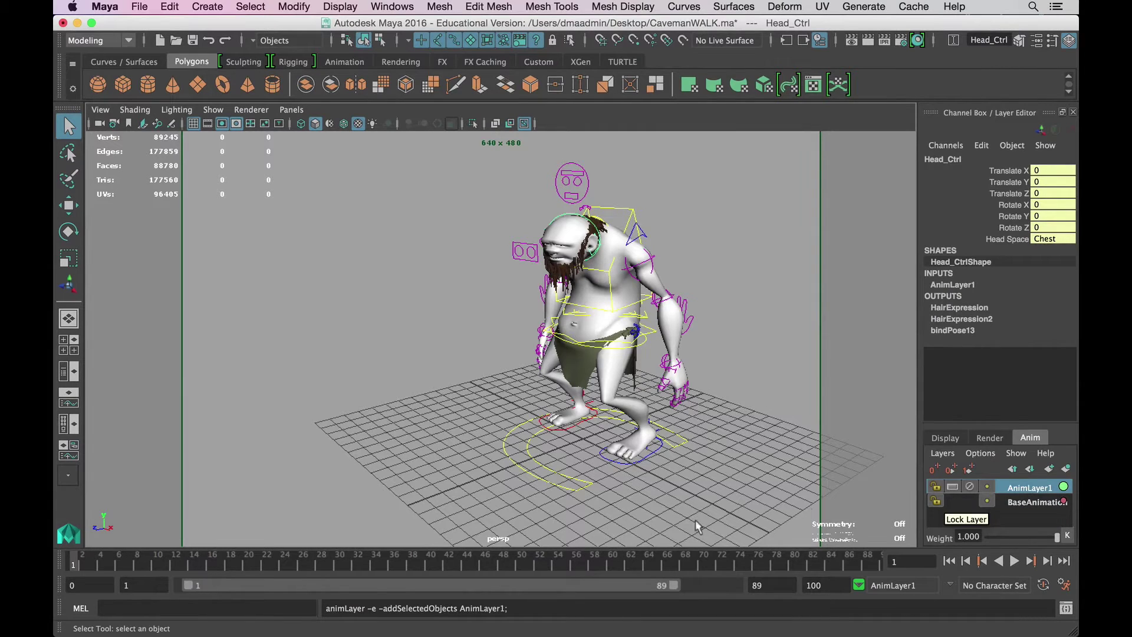
# - On AnimLayer1, key the head control at frame 28 and rotate it to new poses at frames 34 and 42, with Rotate Y about 39 and 36.5
pyautogui.hotkey('alt', 'v')
pyautogui.moveTo(292, 575); pyautogui.dragTo(67, 560)
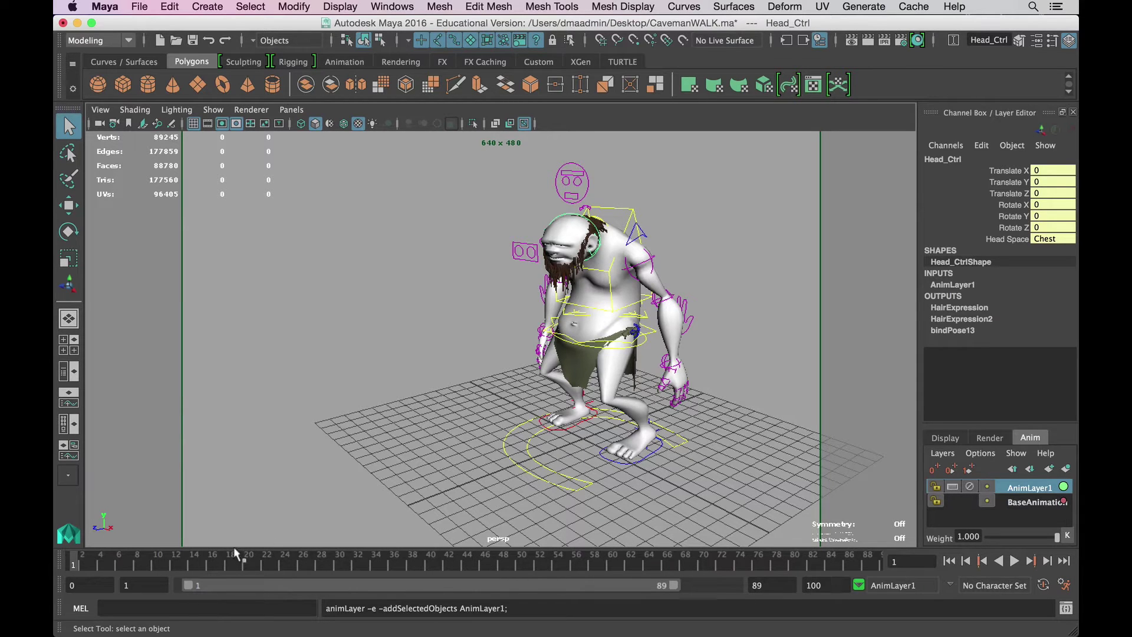
pyautogui.hotkey('alt', 'v')
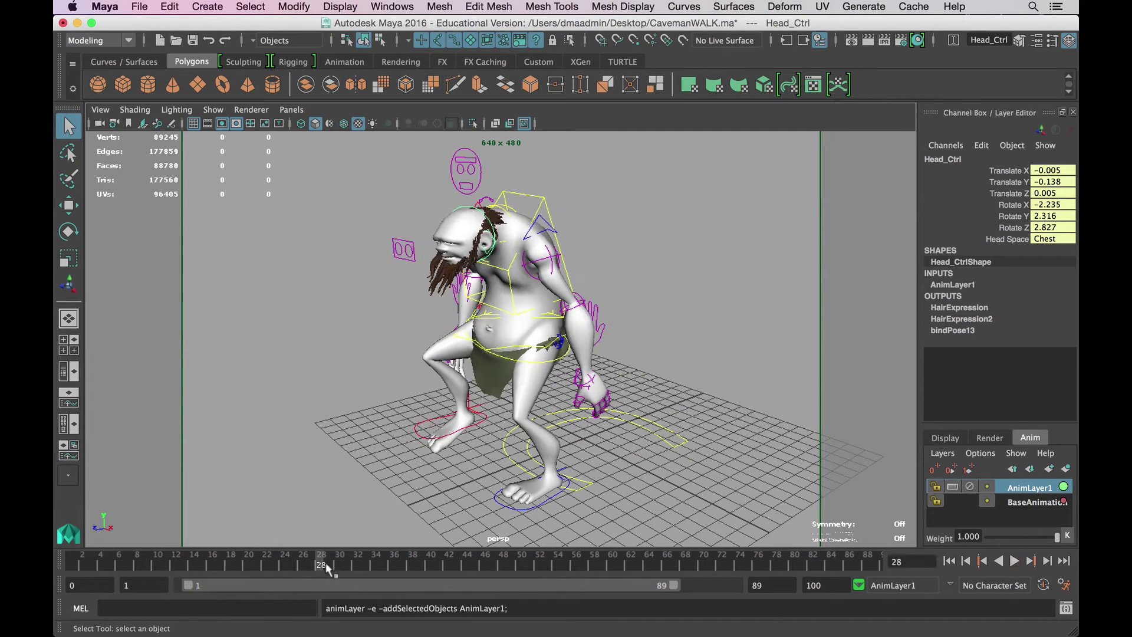
pyautogui.hotkey('alt', 'v')
pyautogui.press('e')
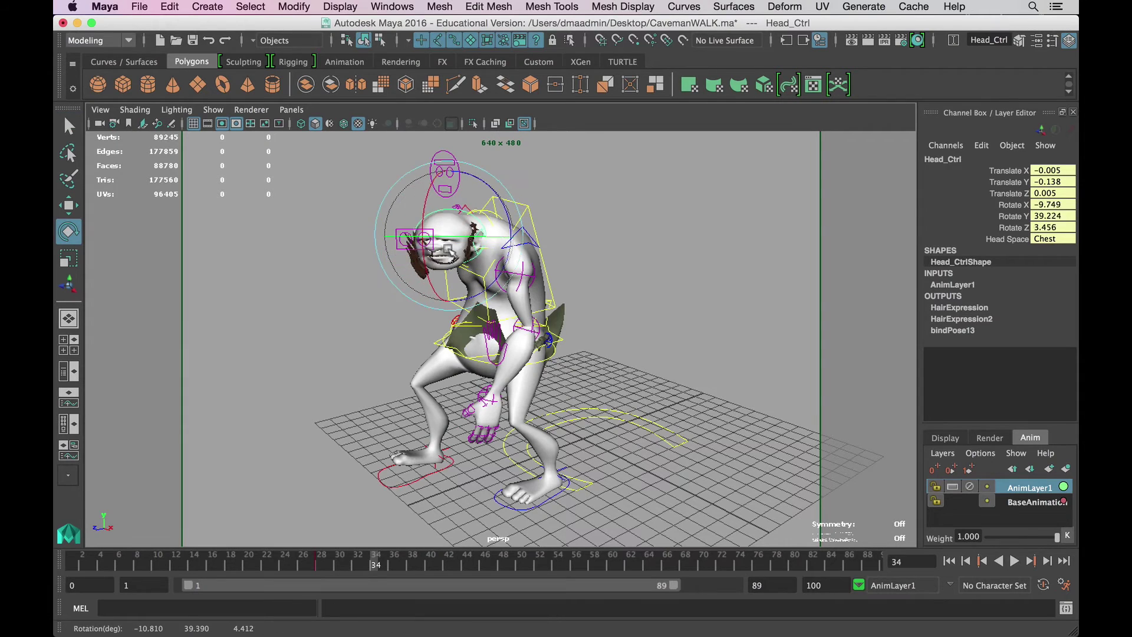
pyautogui.hotkey('alt', 'v')
pyautogui.hotkey('alt', 'v')
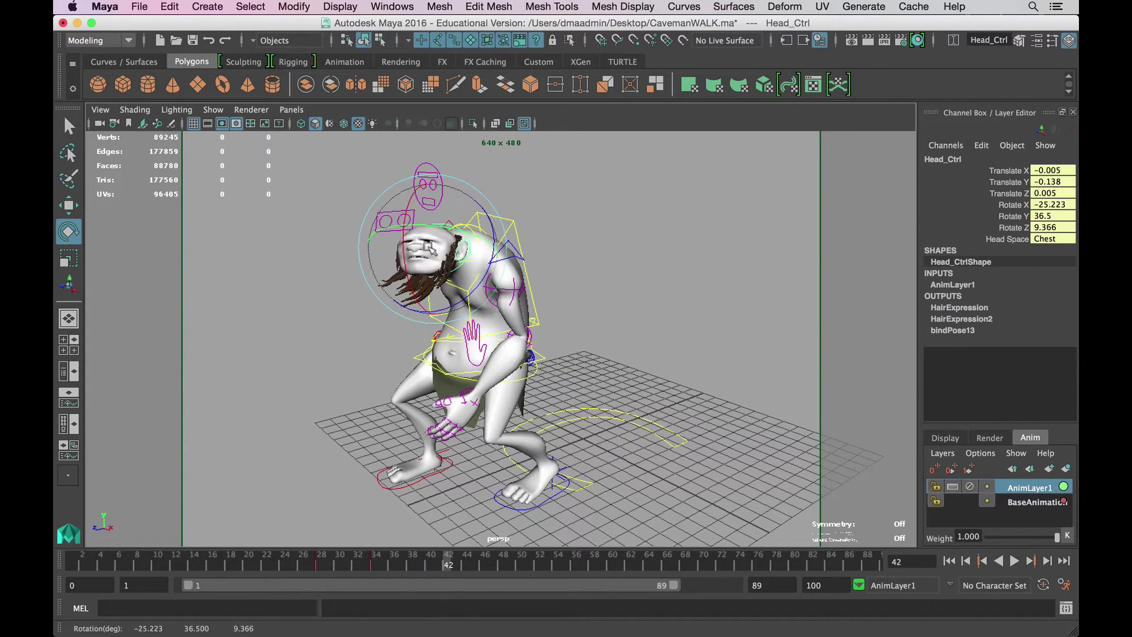
pyautogui.hotkey('shift', 'alt', 'v')
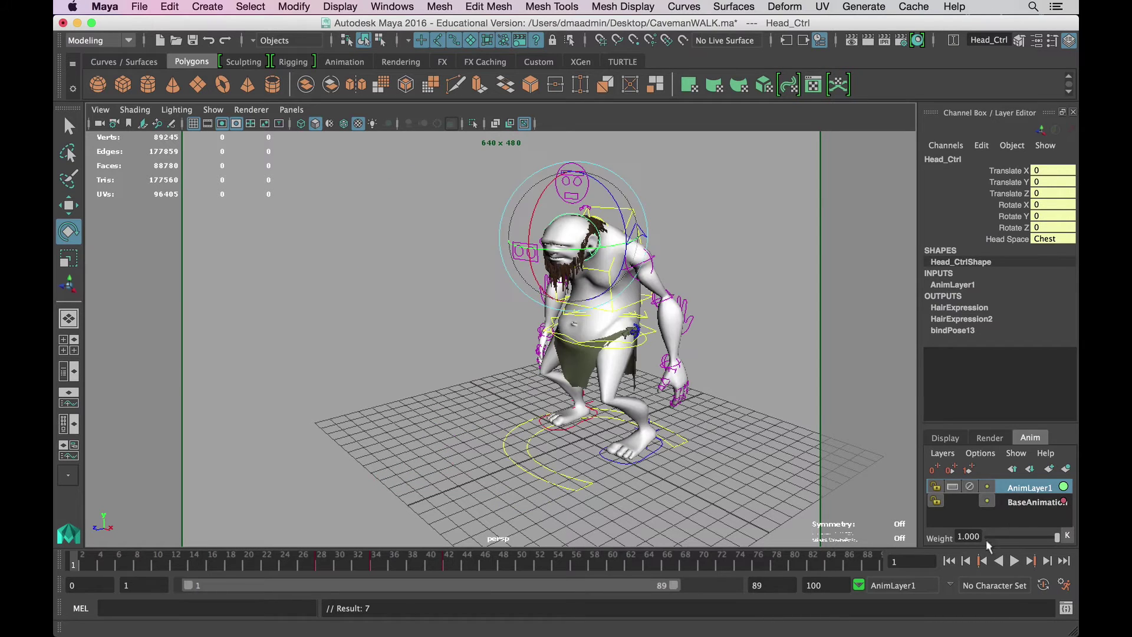
# - Play back the layered head motion, lower AnimLayer1's weight to 0.305 and clear the selection
pyautogui.click(1013, 561)
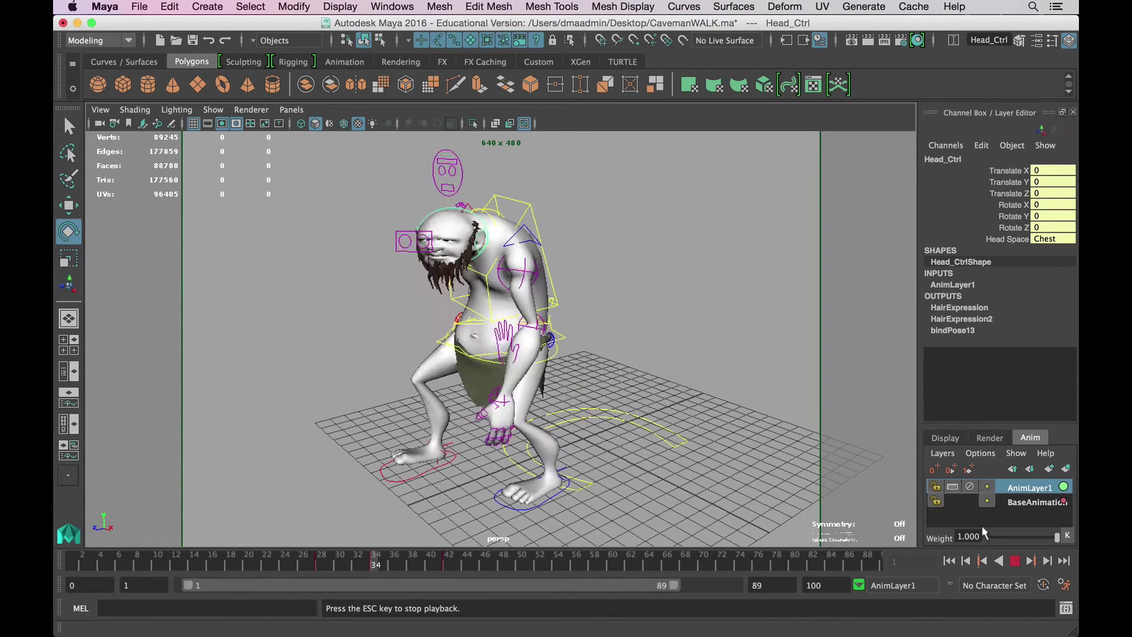
pyautogui.hotkey('alt', 'v')
pyautogui.moveTo(1041, 540); pyautogui.dragTo(1009, 540)
pyautogui.click(949, 561)
pyautogui.hotkey('alt', 'v')
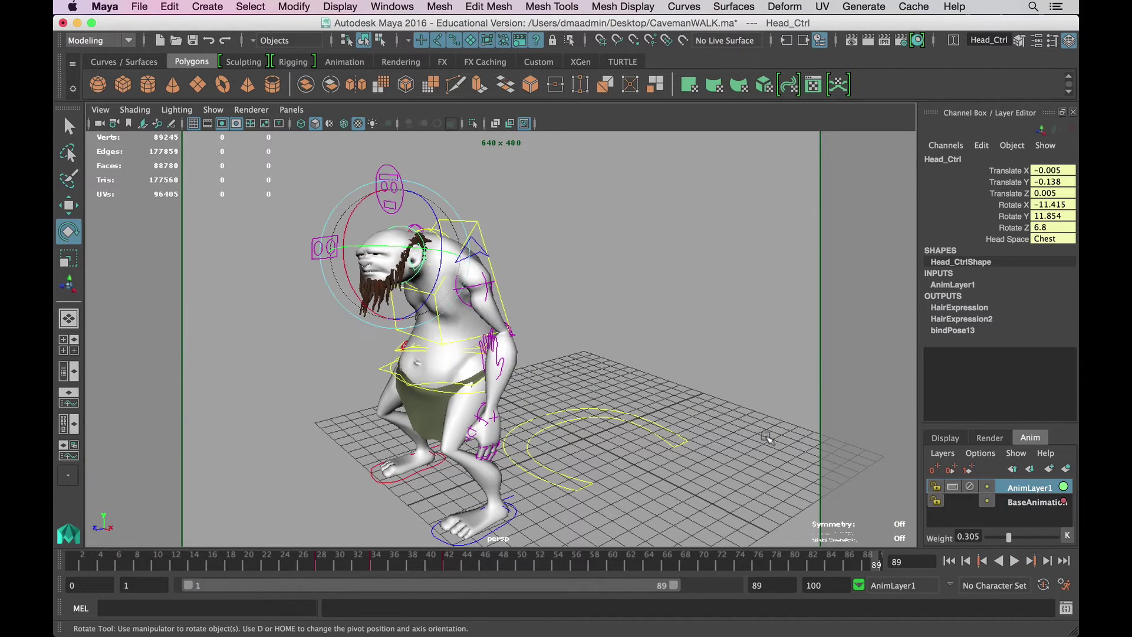
pyautogui.click(787, 454)
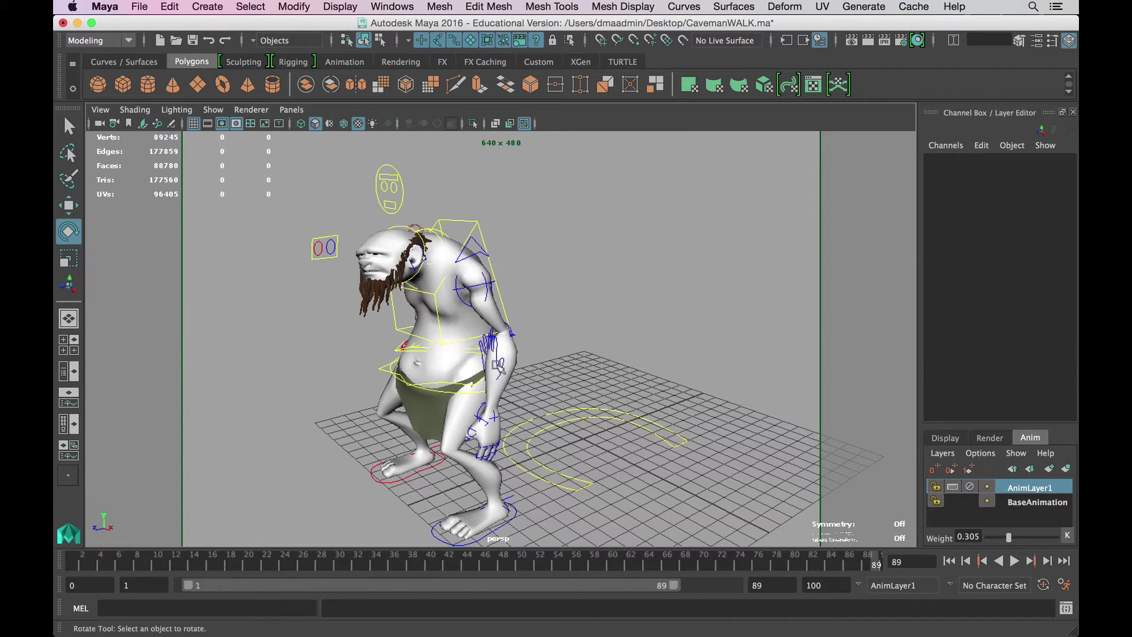
# - Display the Custom shelf and clear the command history in the Script Editor
pyautogui.click(541, 63)
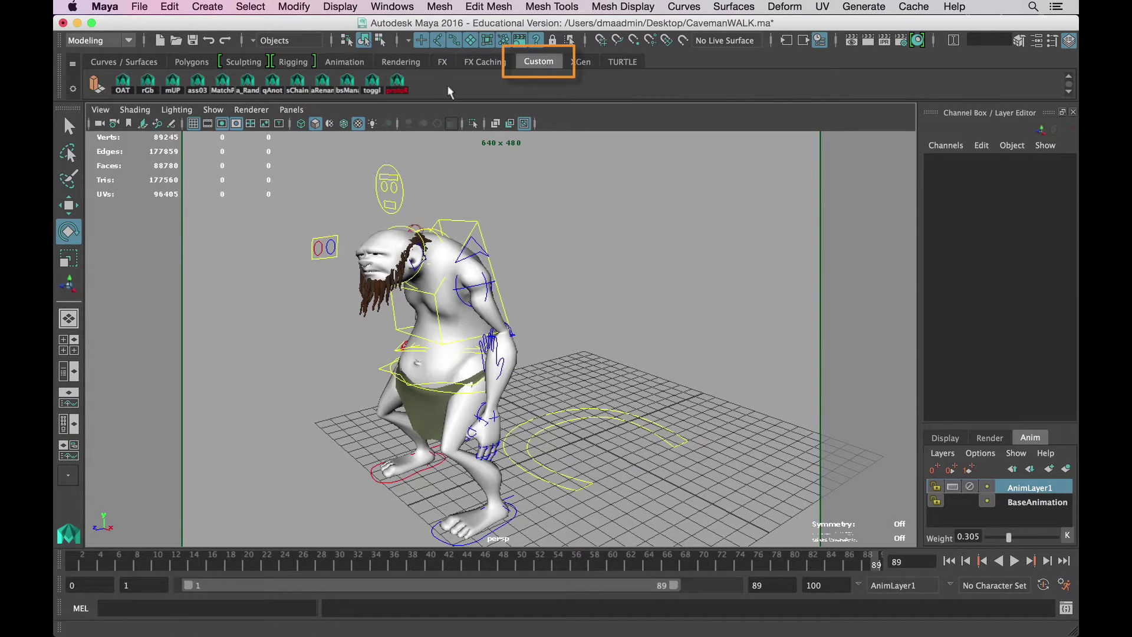
pyautogui.click(1065, 611)
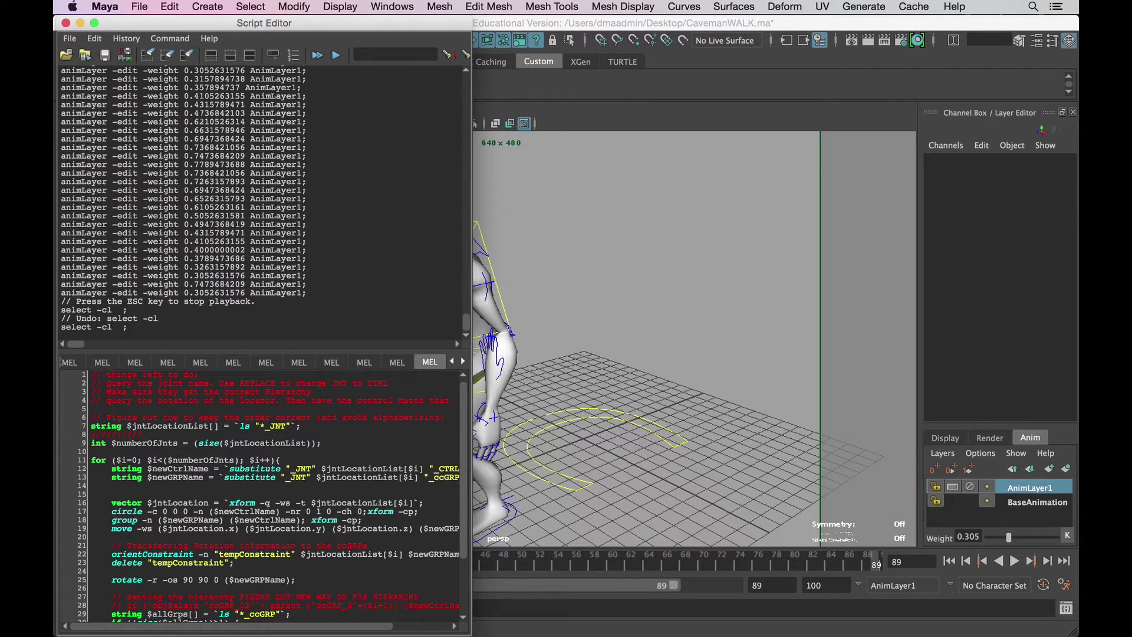
pyautogui.click(501, 270)
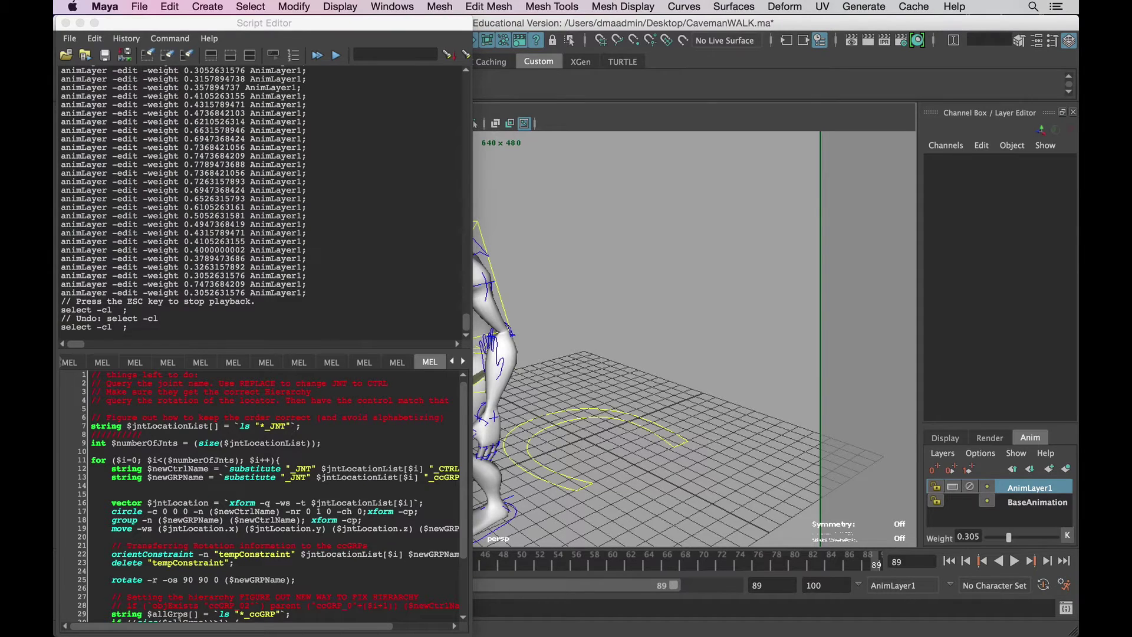
pyautogui.click(94, 38)
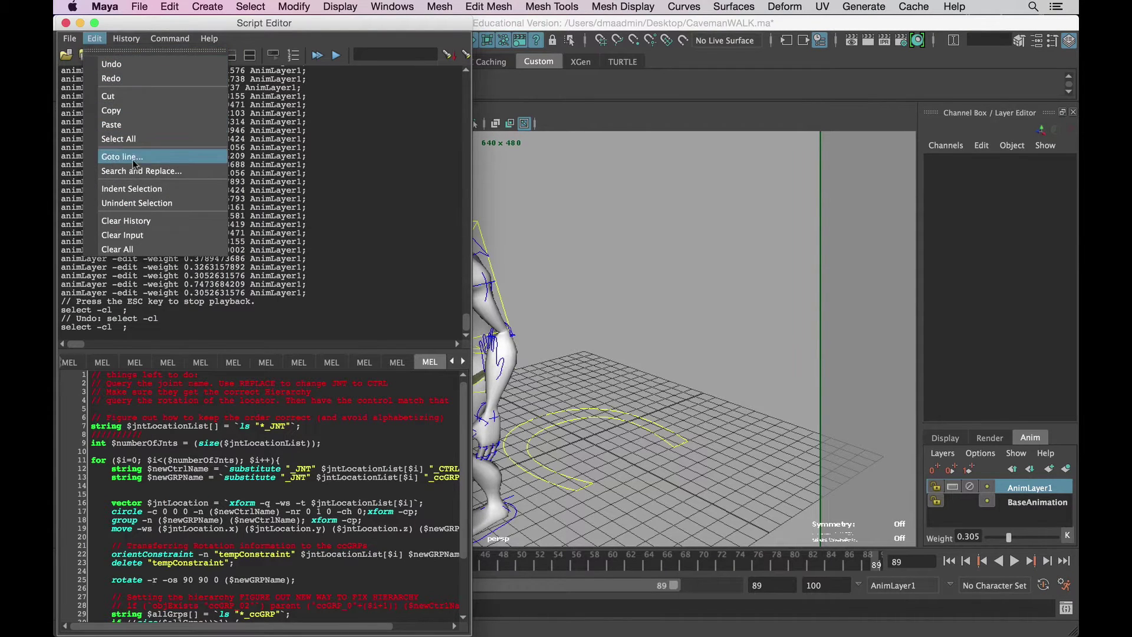
pyautogui.click(136, 221)
# - Select the chest control to log its command in the Script Editor, and close the editor
pyautogui.click(487, 267)
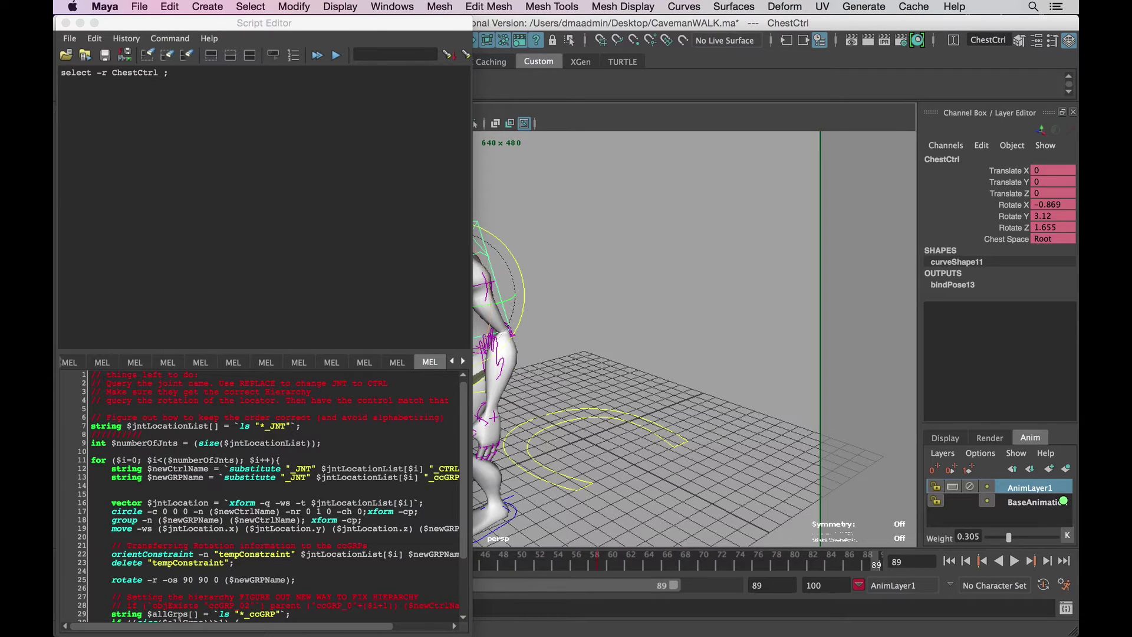
pyautogui.moveTo(192, 24); pyautogui.dragTo(198, 29)
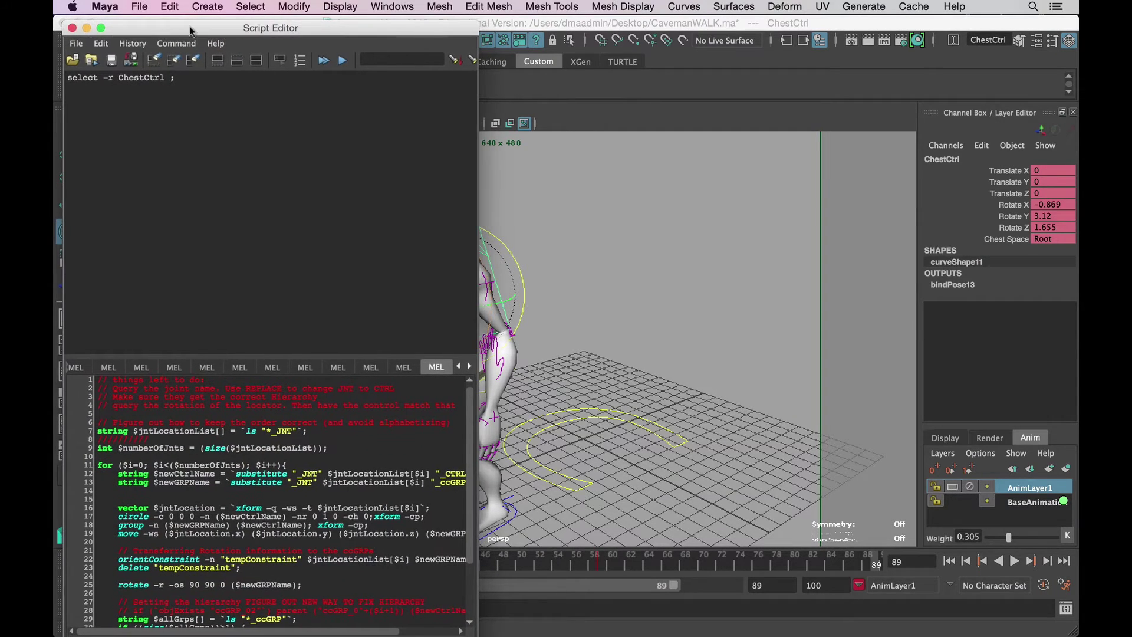
pyautogui.click(72, 27)
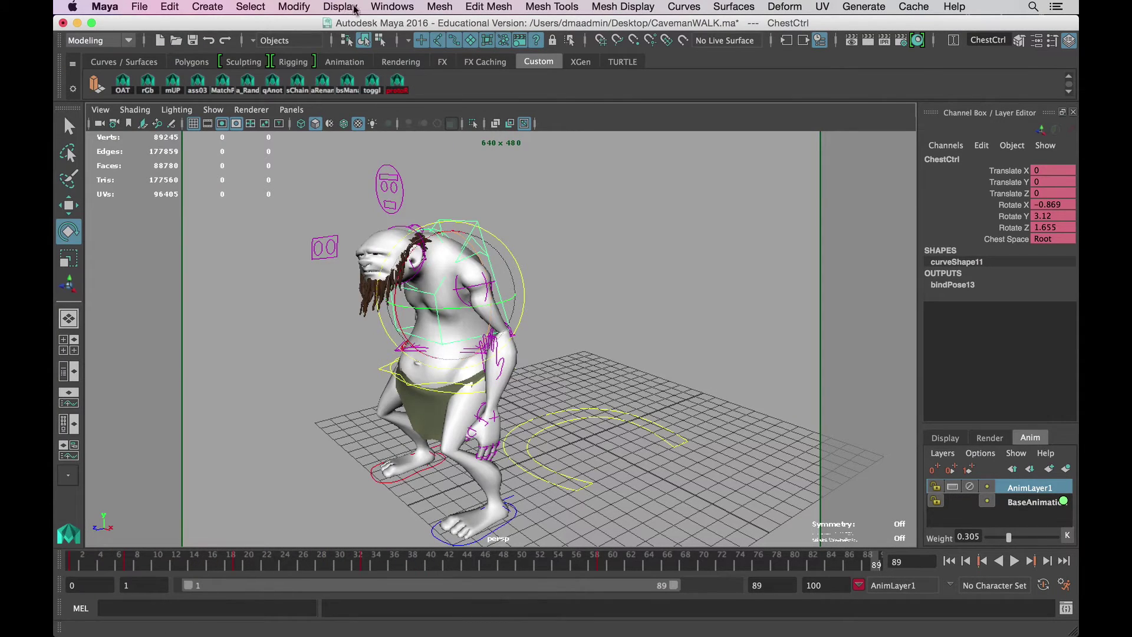
# - Add the Bevel command to the Custom shelf
pyautogui.click(482, 8)
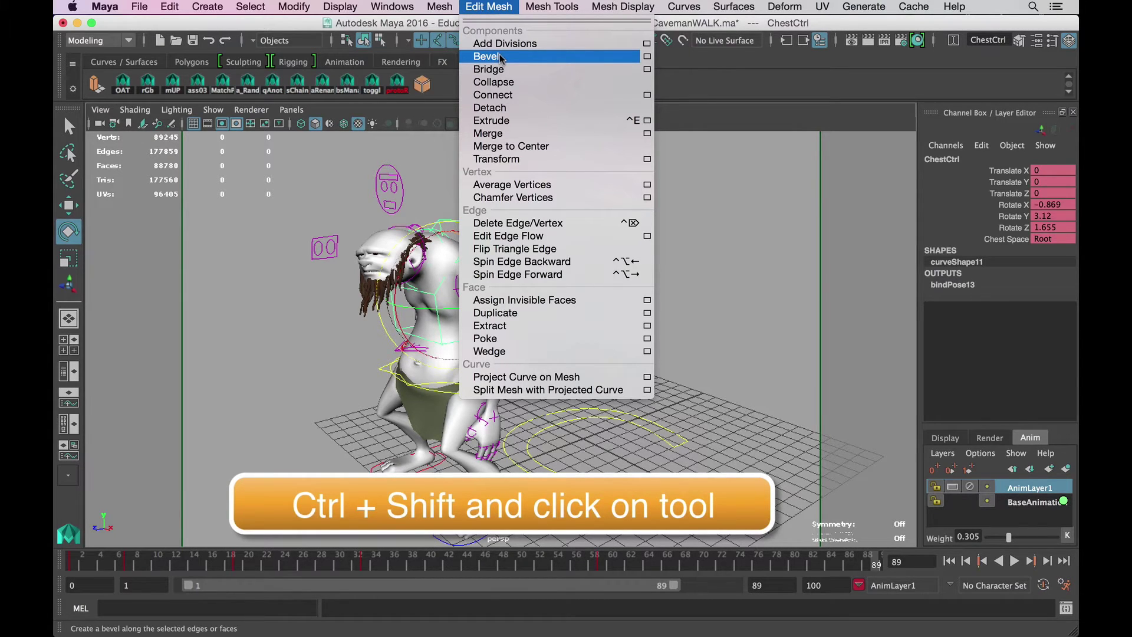
pyautogui.click(436, 92)
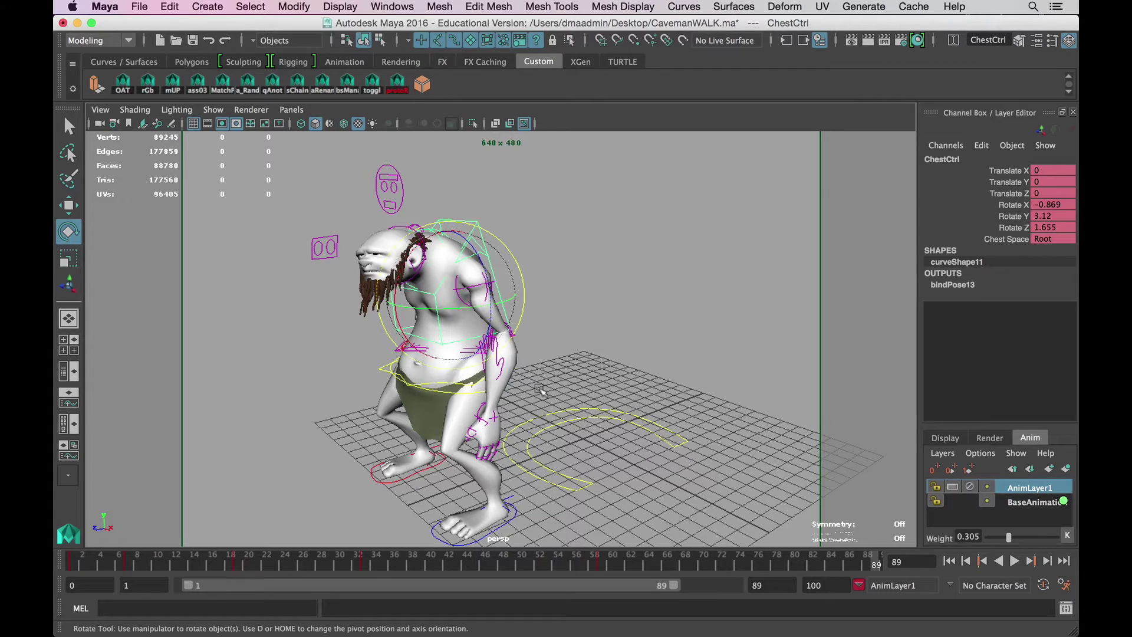
# - Create a motion trail for the COG control from frame 1 and play back the walk along it
pyautogui.click(949, 562)
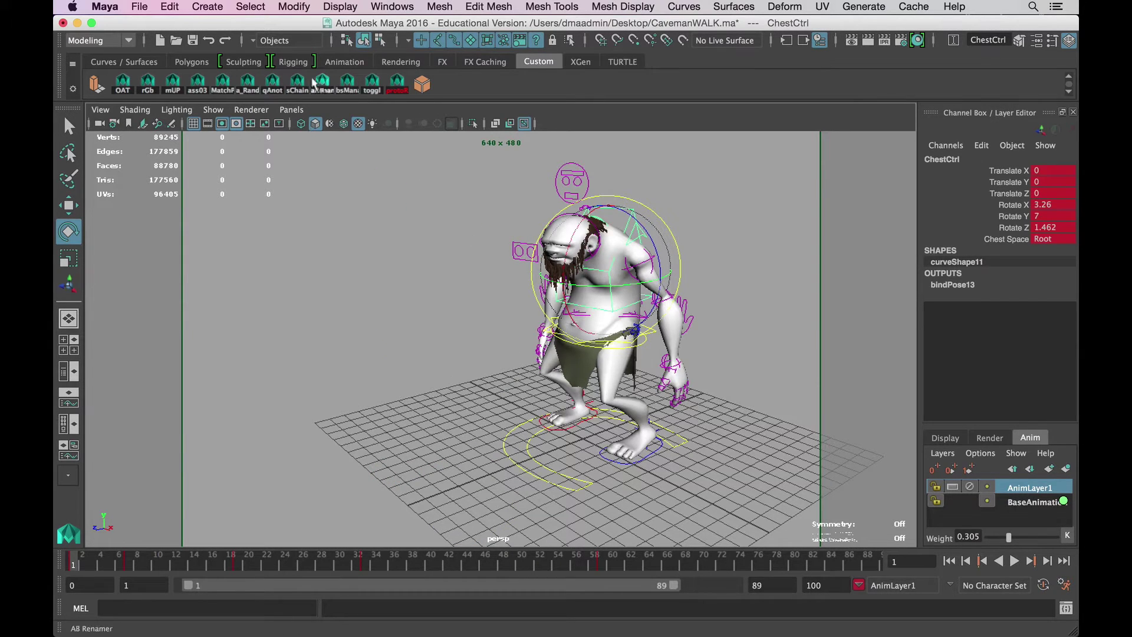
pyautogui.click(343, 62)
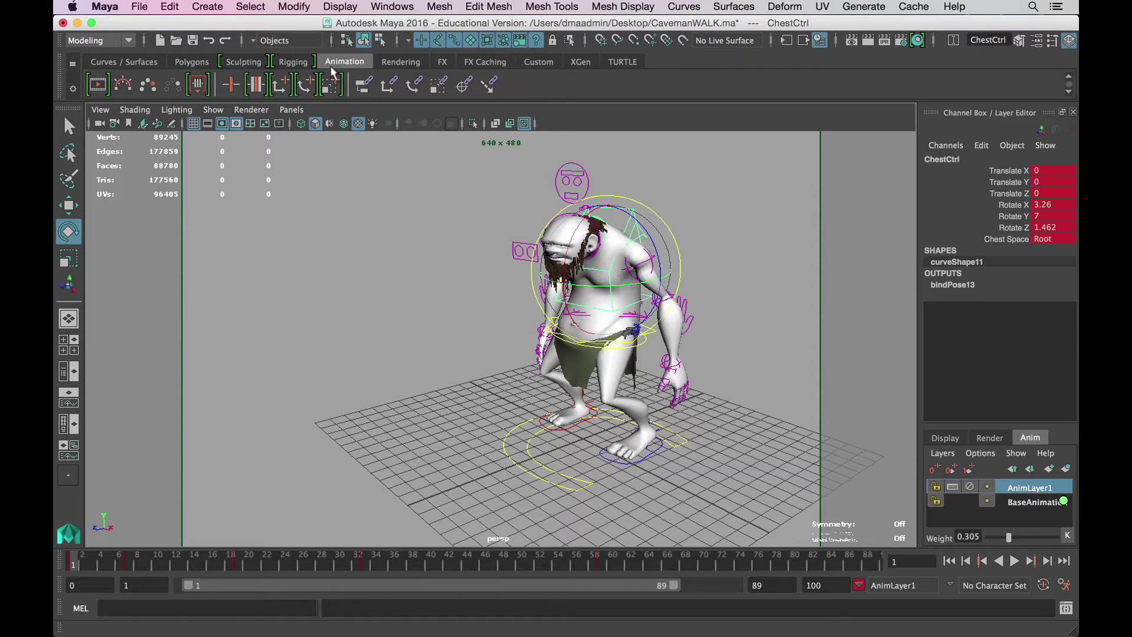
pyautogui.press('q')
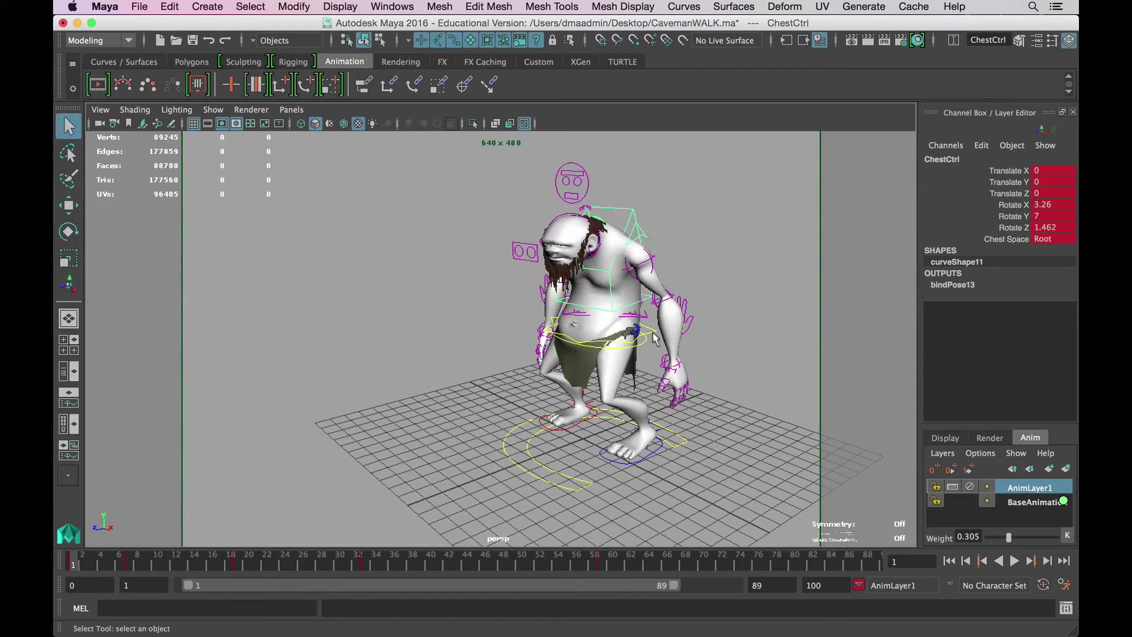
pyautogui.click(653, 339)
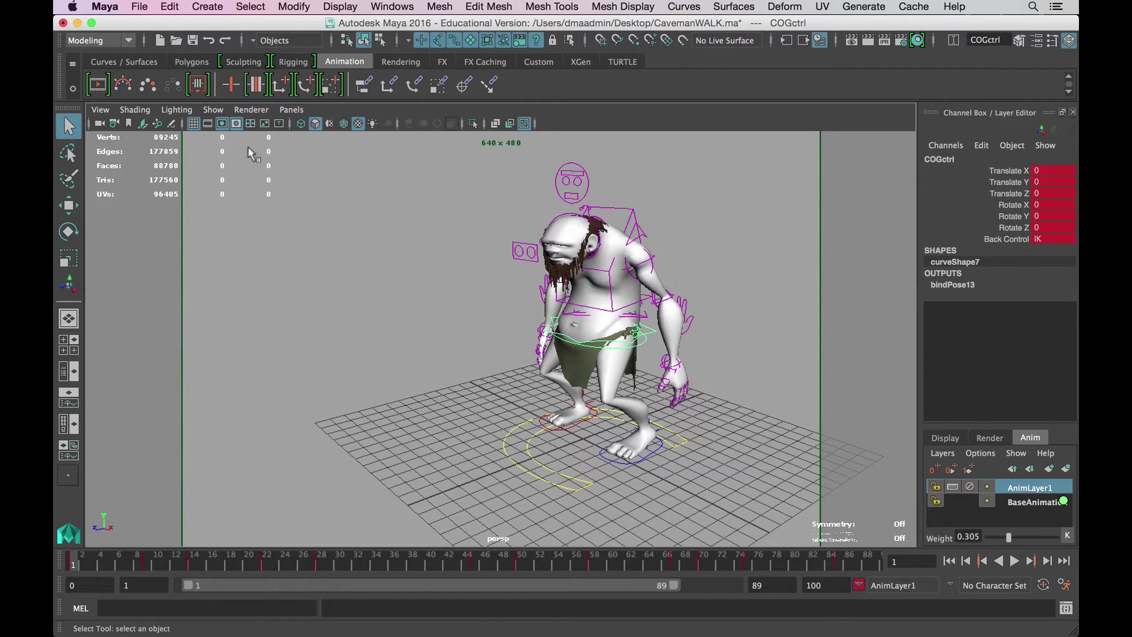
pyautogui.click(122, 85)
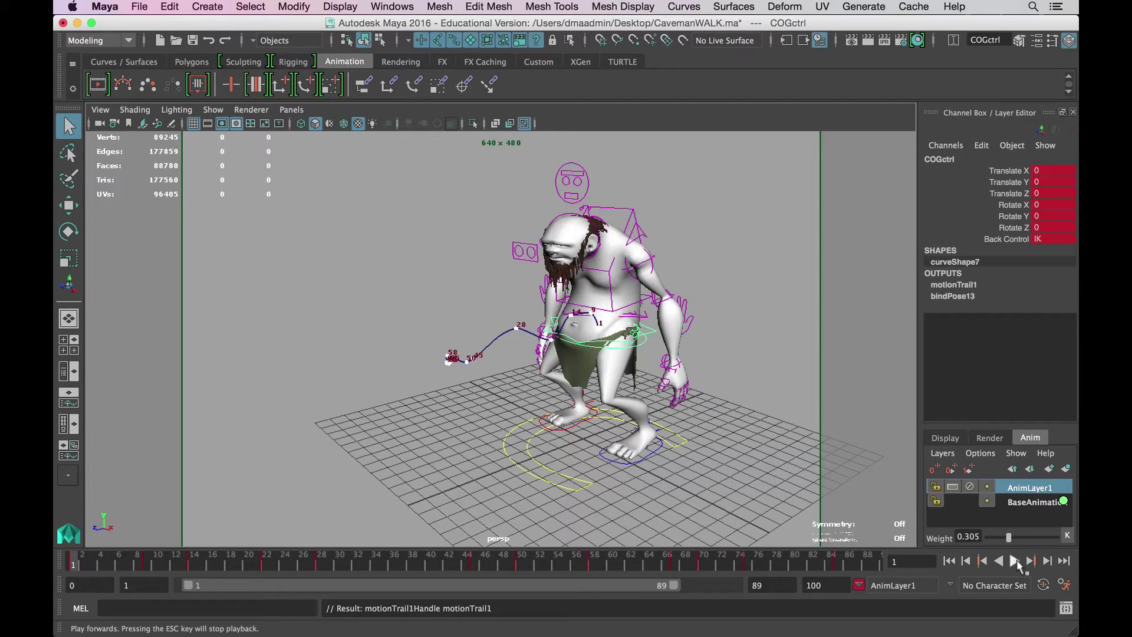
pyautogui.click(1018, 562)
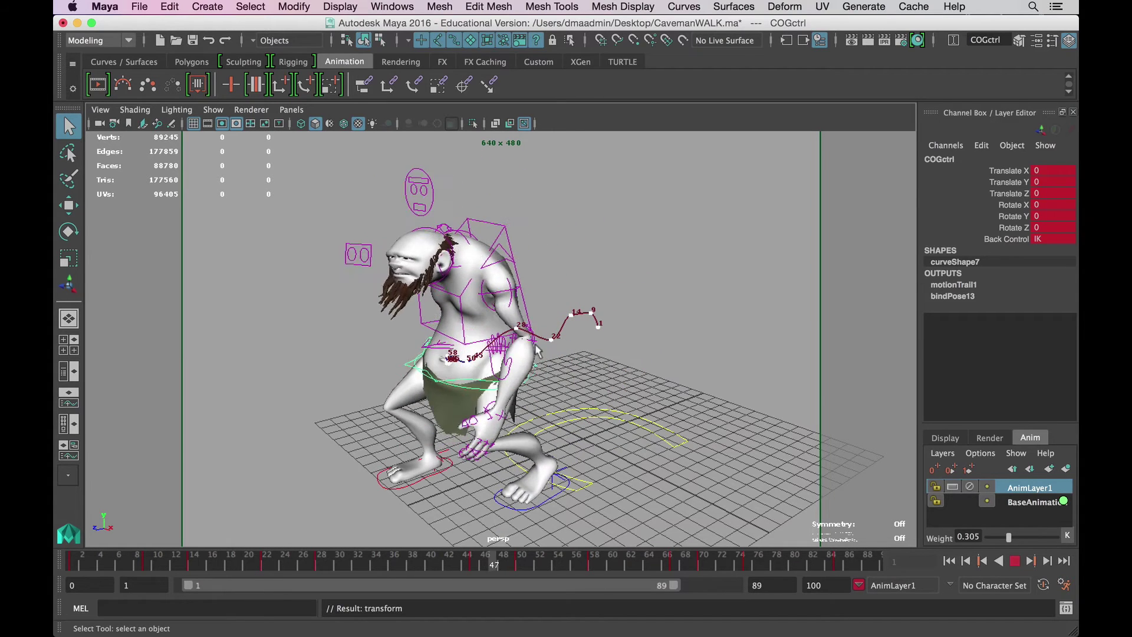
pyautogui.press('Escape')
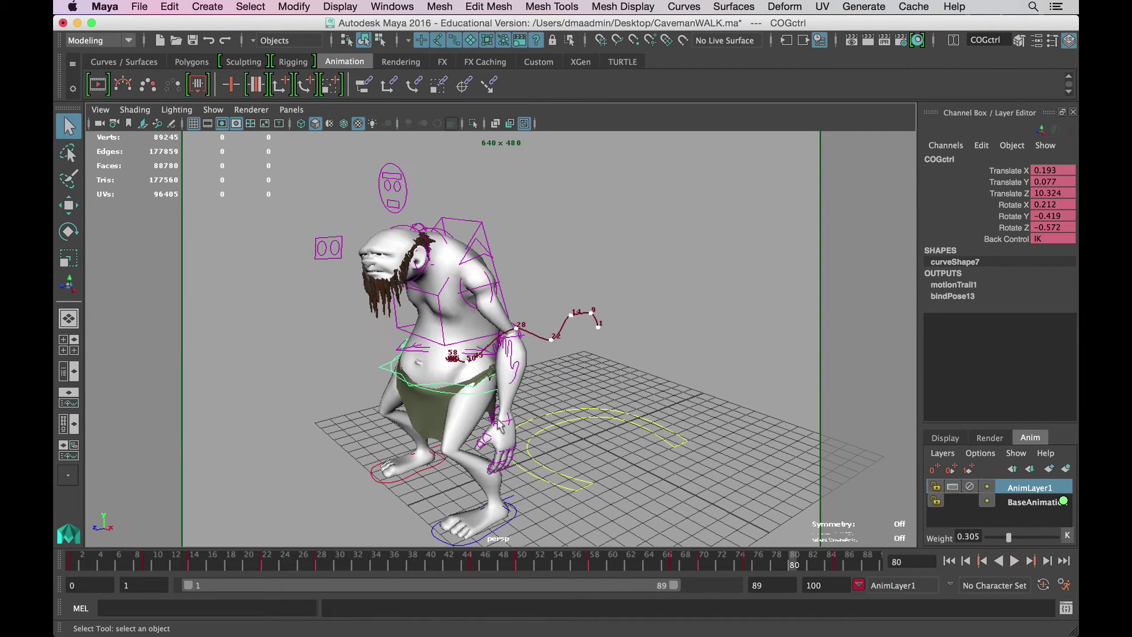
# - Select the left wrist FK control and replay the walk to watch its motion alongside the COG motion trail
pyautogui.click(501, 428)
pyautogui.hotkey('alt', 'v')
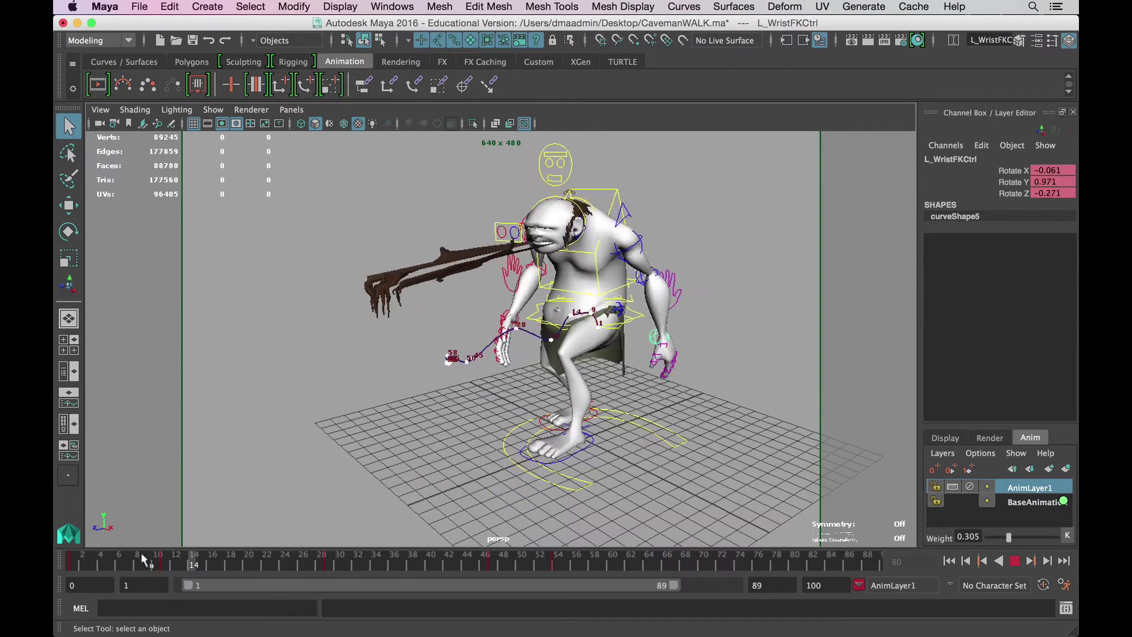
pyautogui.press('Escape')
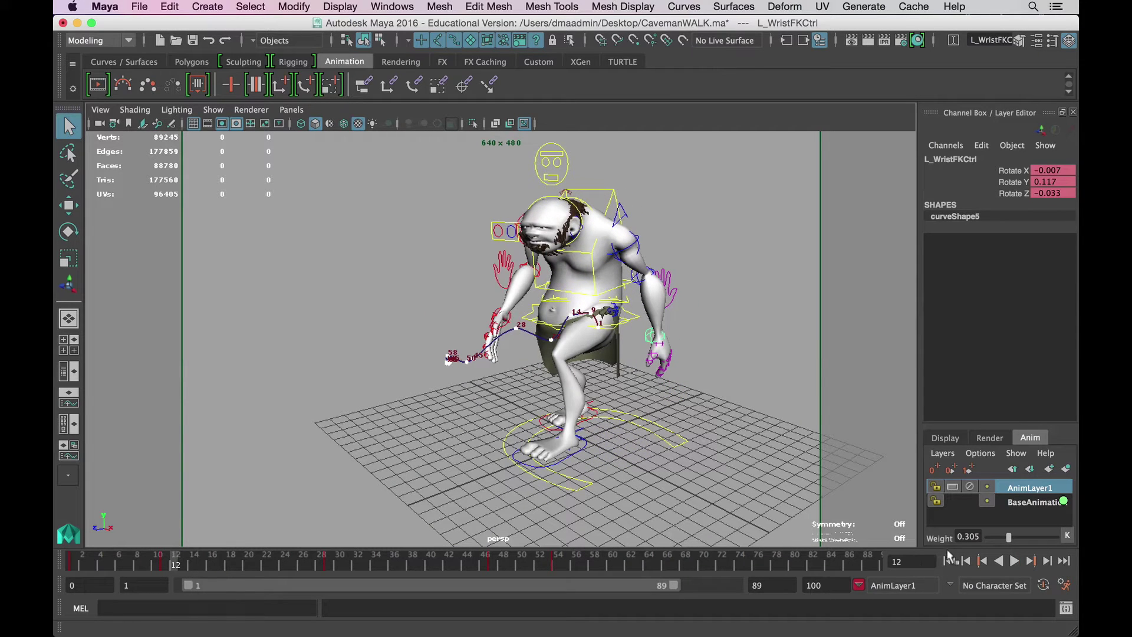
pyautogui.click(949, 561)
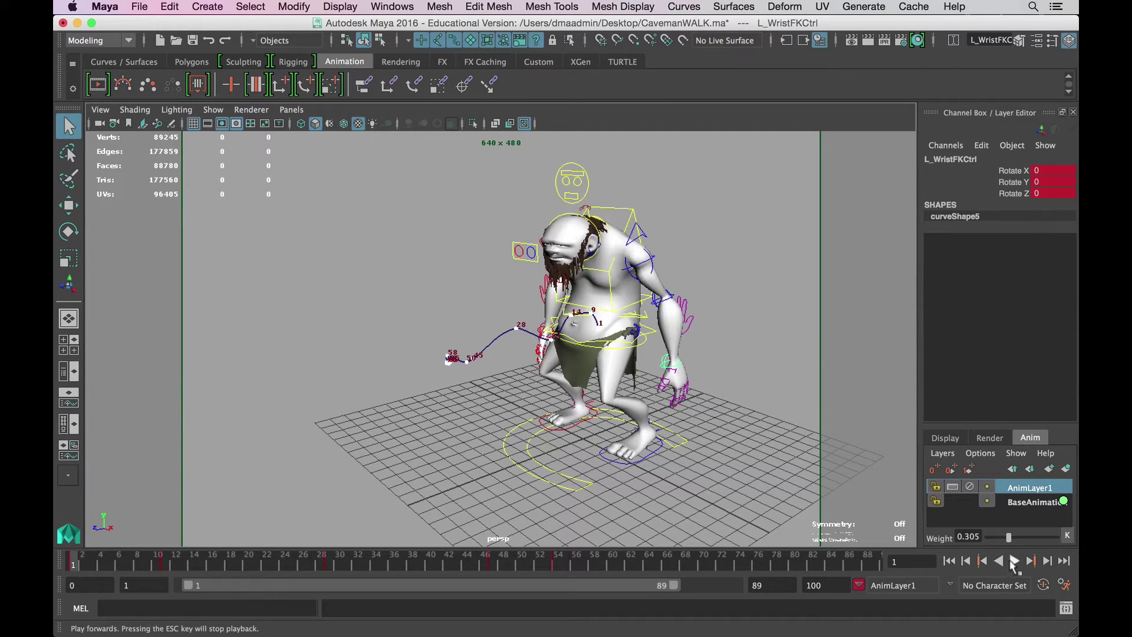
pyautogui.click(1014, 561)
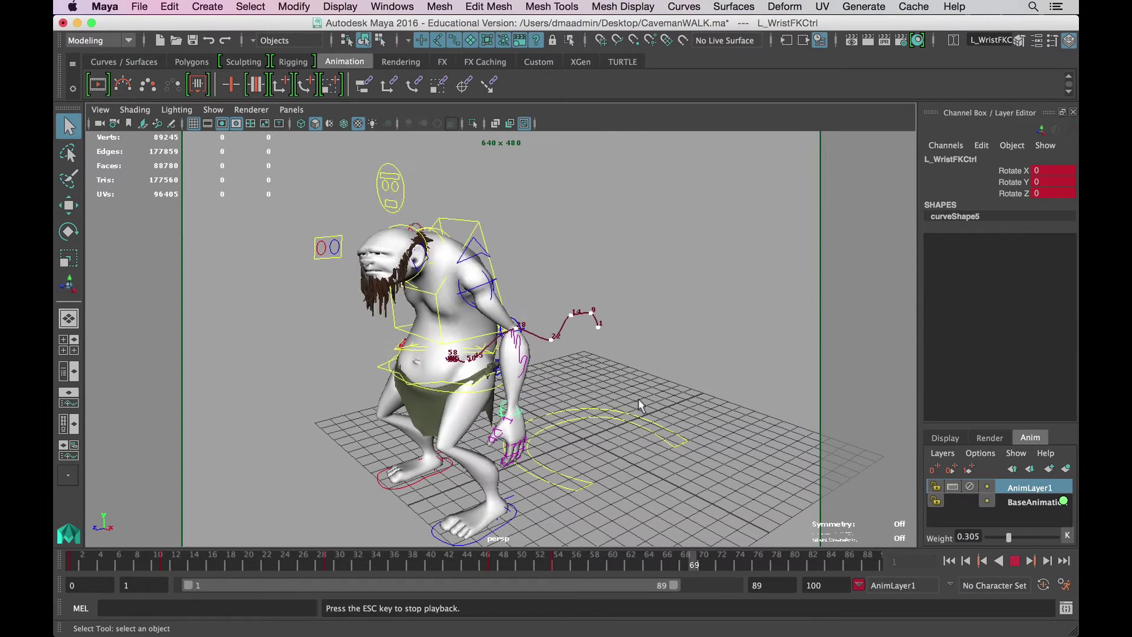
pyautogui.press('Escape')
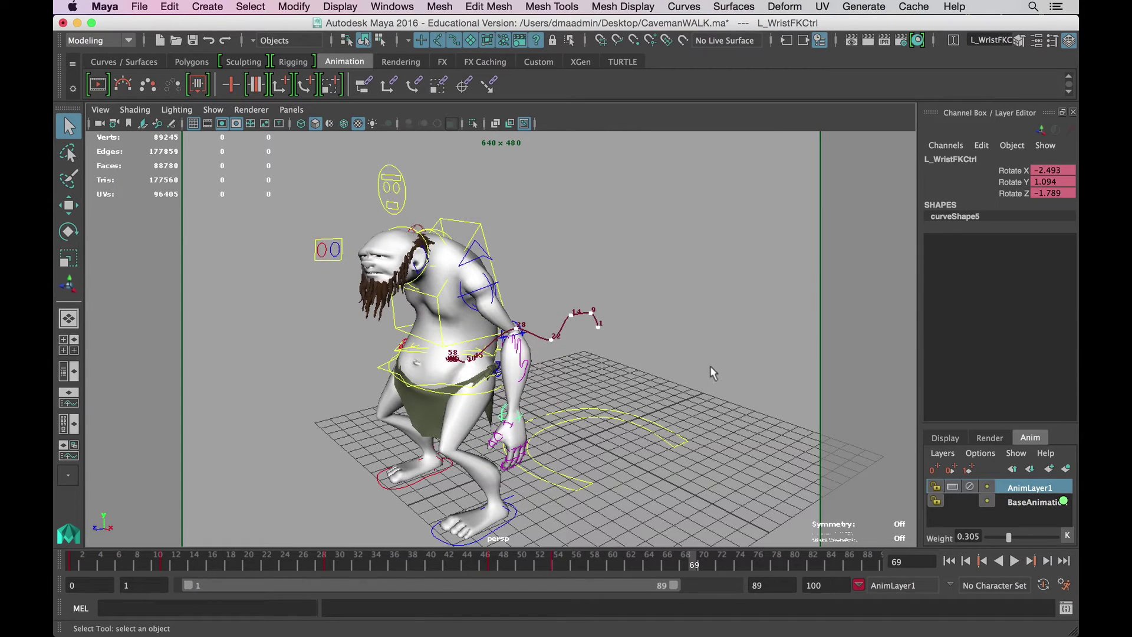
pyautogui.click(982, 561)
pyautogui.click(1014, 561)
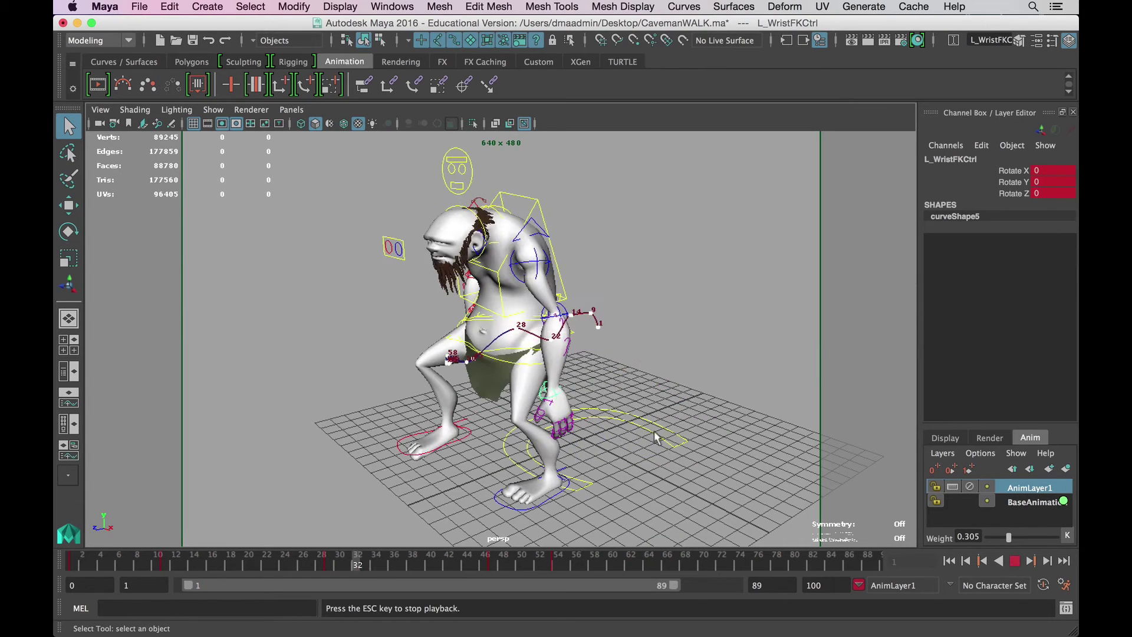
pyautogui.press('Escape')
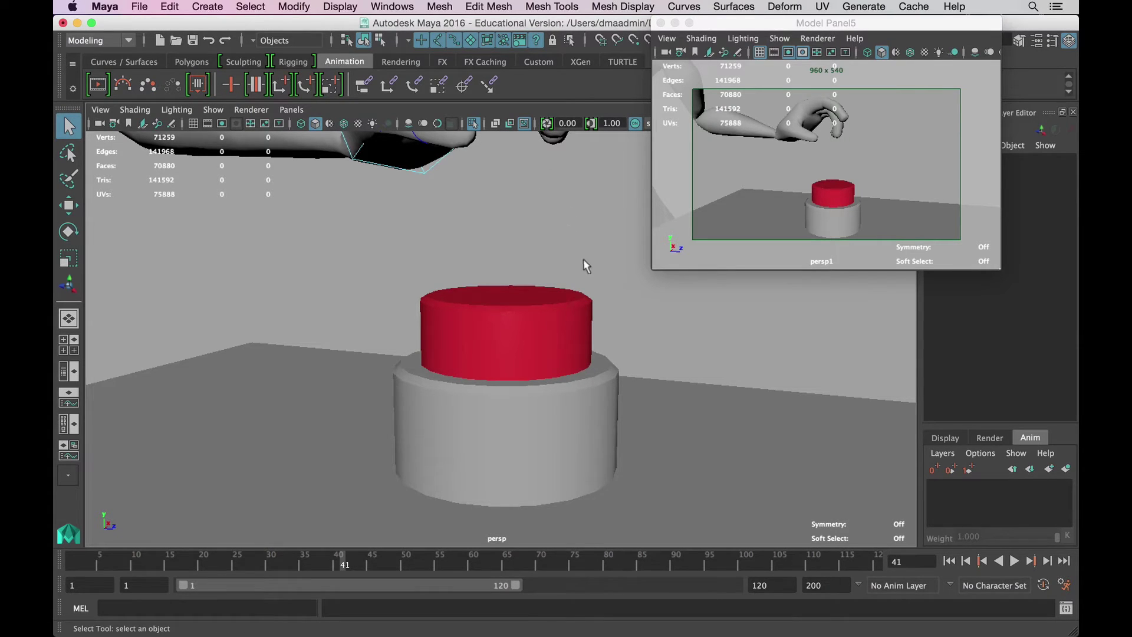
# - Select the red button cylinder and save the scene as buttonPress02.ma
pyautogui.click(561, 322)
pyautogui.keyDown('alt'); pyautogui.moveTo(596, 273); pyautogui.dragTo(539, 321); pyautogui.keyUp('alt')
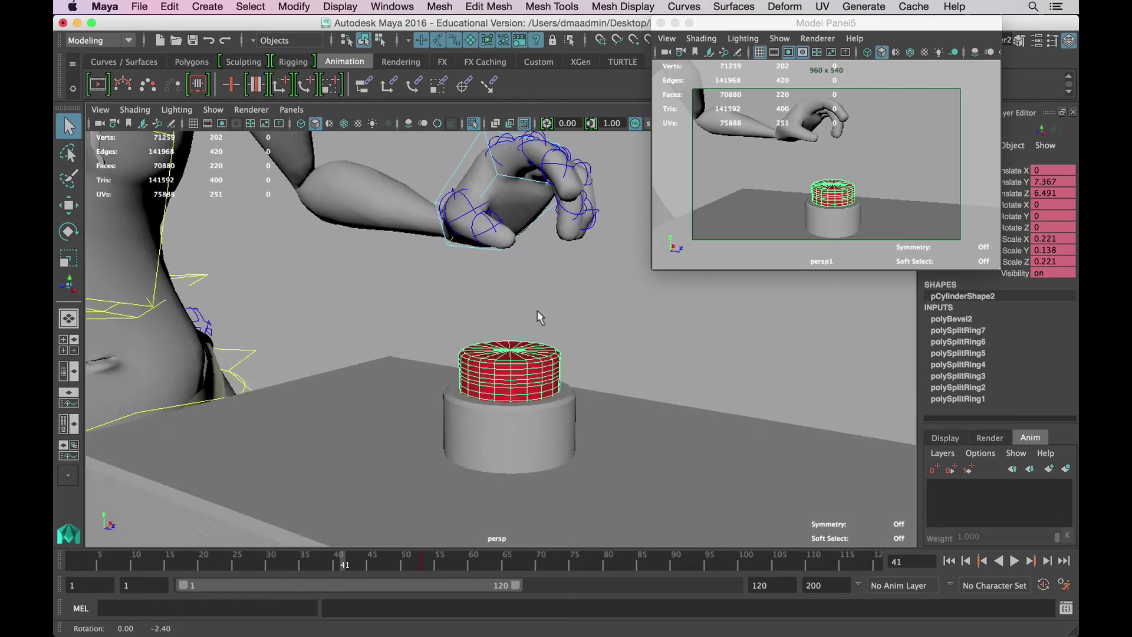
pyautogui.click(140, 7)
pyautogui.click(160, 81)
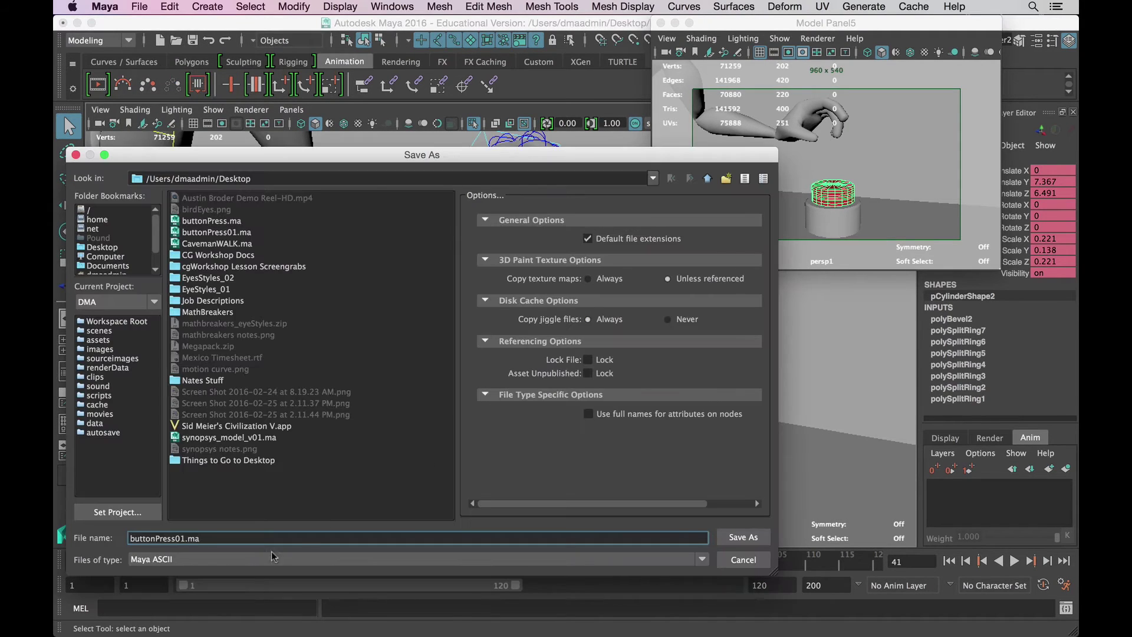
pyautogui.press('Left')
pyautogui.press('Left')
pyautogui.press('Left')
pyautogui.press('BackSpace')
pyautogui.write('2')
pyautogui.click(727, 532)
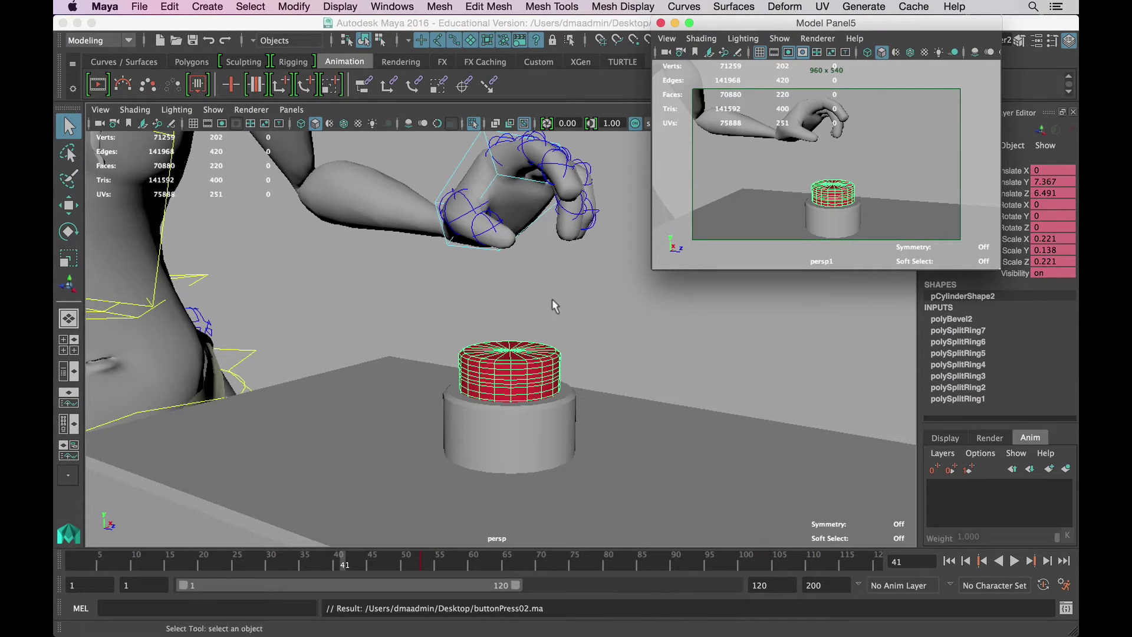
# - Clear the selection and switch to the Rigging menu set
pyautogui.click(513, 330)
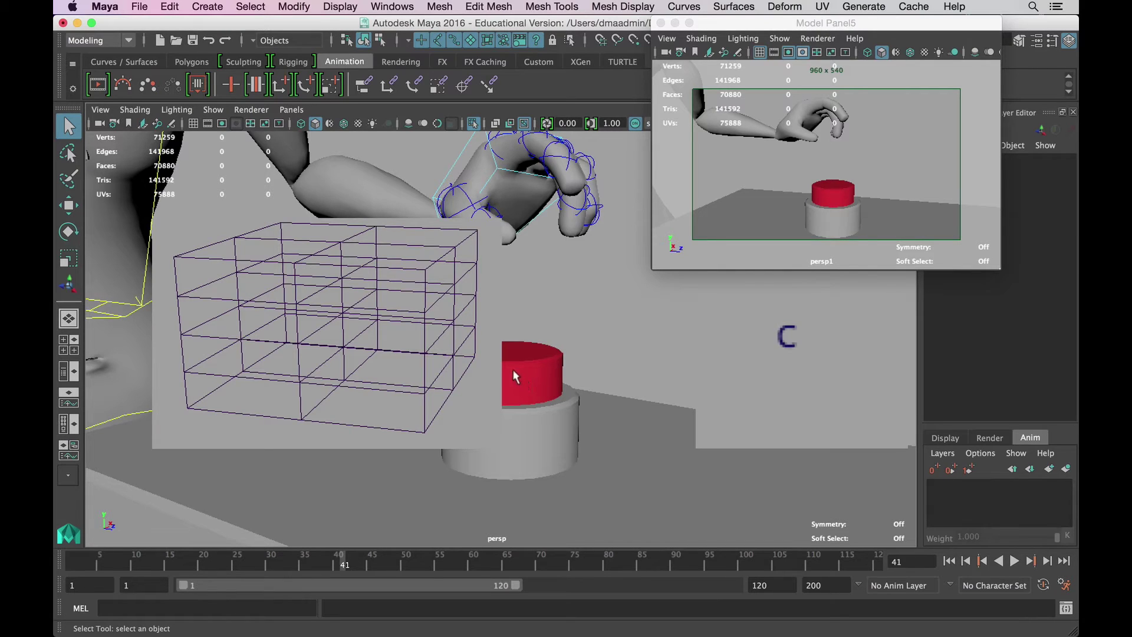
pyautogui.click(85, 41)
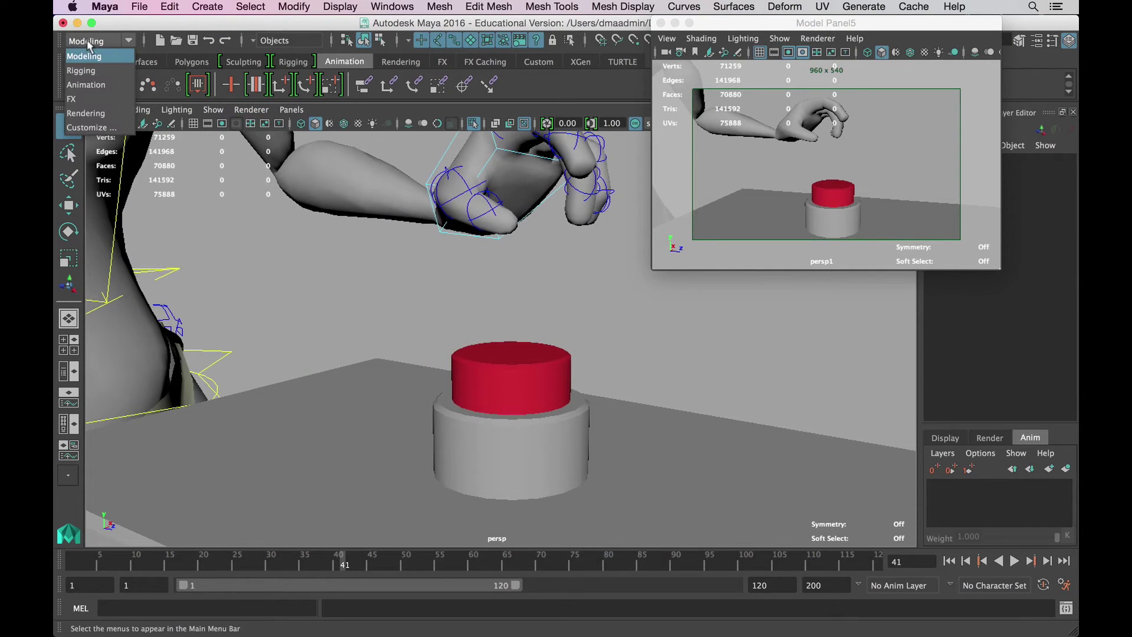
pyautogui.click(89, 70)
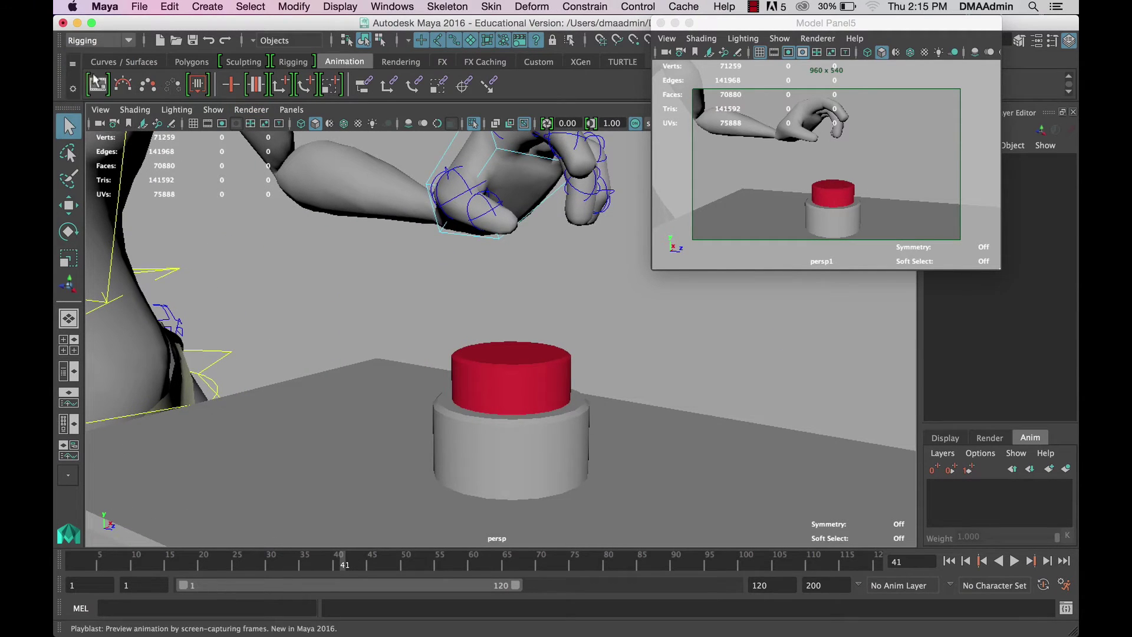
pyautogui.click(530, 7)
pyautogui.click(528, 10)
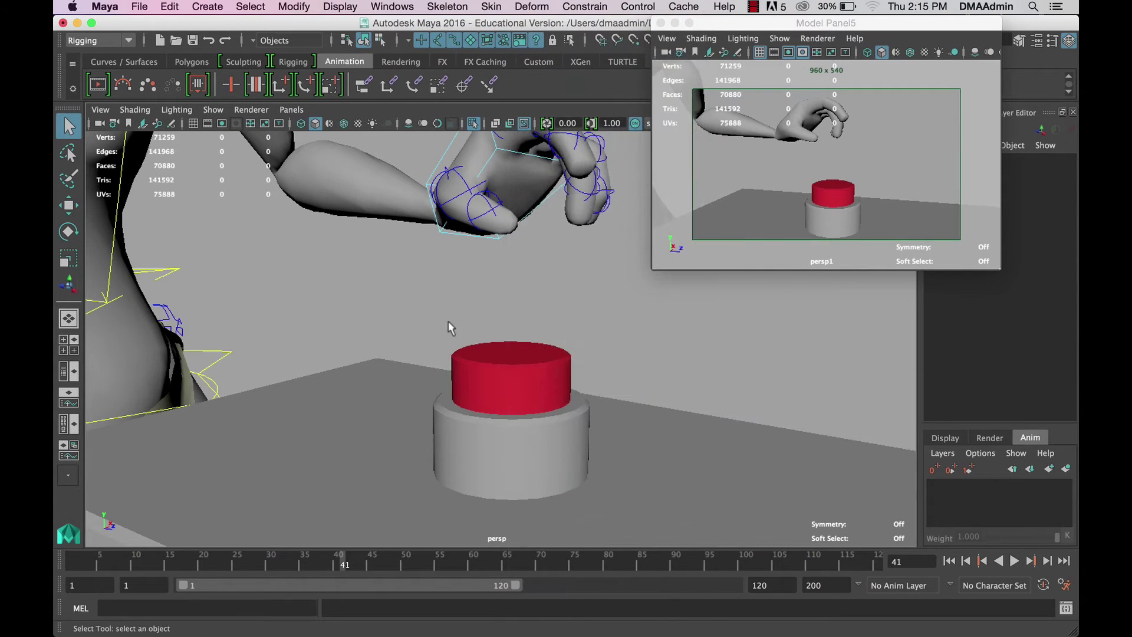
# - Create a lattice deformer with 2, 5 and 2 divisions on the red button cylinder
pyautogui.keyDown('alt'); pyautogui.moveTo(445, 354); pyautogui.dragTo(521, 396, button='right'); pyautogui.keyUp('alt')
pyautogui.click(521, 396)
pyautogui.press('f')
pyautogui.keyDown('alt'); pyautogui.moveTo(567, 339); pyautogui.dragTo(649, 339, button='middle'); pyautogui.keyUp('alt')
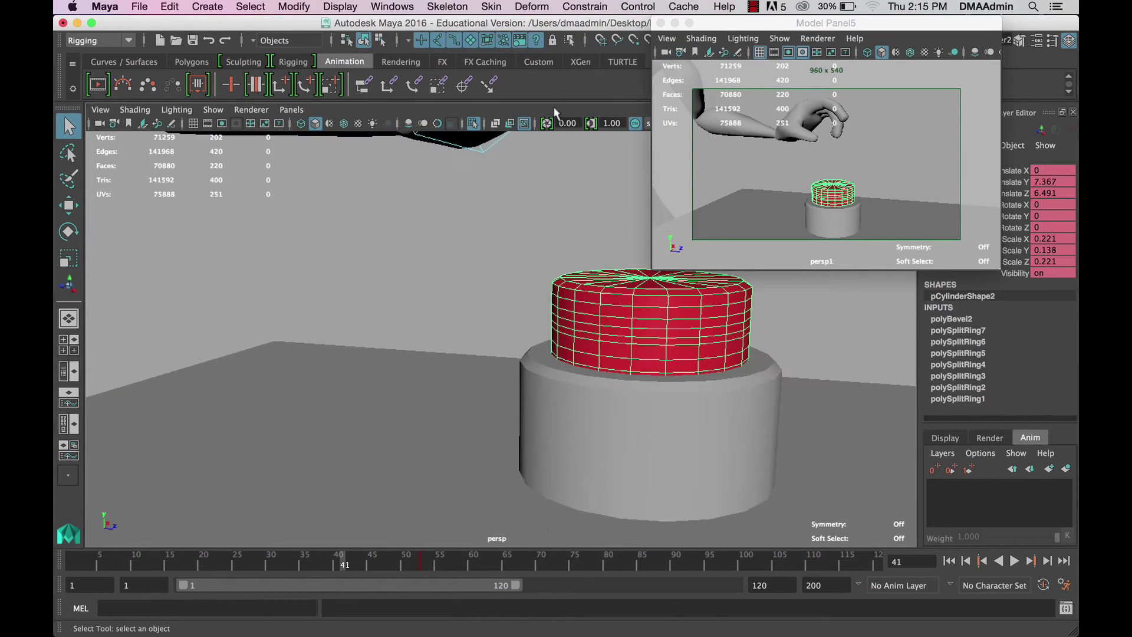
pyautogui.scroll(3, 530, 330)
pyautogui.click(529, 7)
pyautogui.click(673, 81)
# - Try scaling the second and third rows of lattice points, undo the change and clear the point selection
pyautogui.keyDown('alt'); pyautogui.moveTo(462, 300); pyautogui.dragTo(556, 316); pyautogui.keyUp('alt')
pyautogui.moveTo(672, 300); pyautogui.dragTo(259, 347)
pyautogui.press('r')
pyautogui.moveTo(487, 329); pyautogui.dragTo(572, 312)
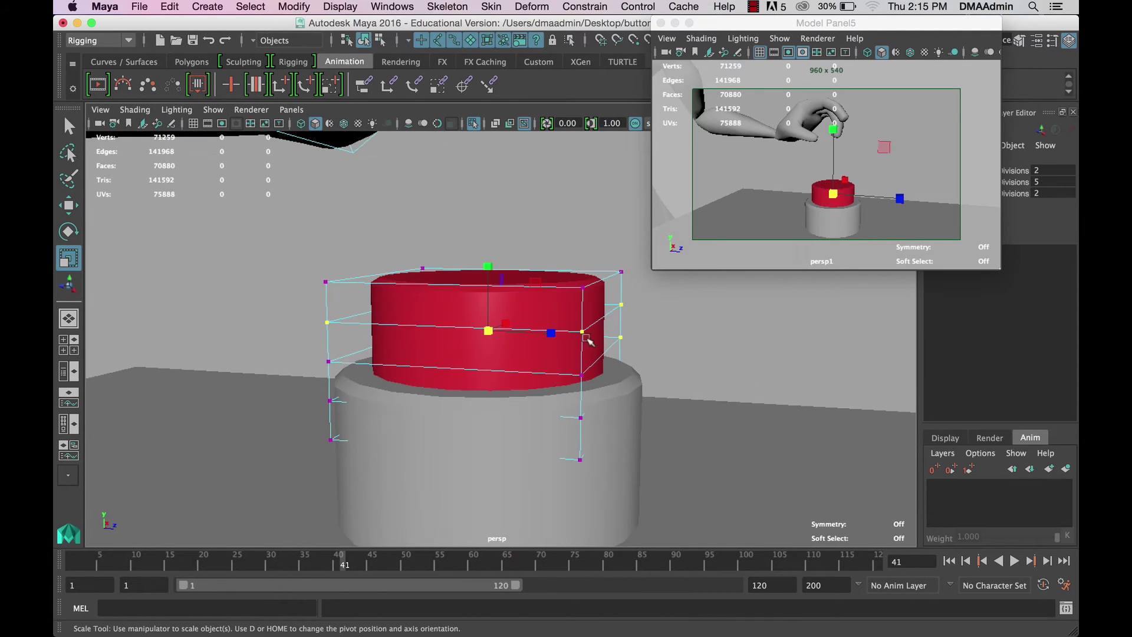
pyautogui.moveTo(552, 358)
pyautogui.keyDown('alt'); pyautogui.mouseDown()
pyautogui.moveTo(500, 335)
pyautogui.moveTo(410, 365)
pyautogui.moveTo(566, 348)
pyautogui.moveTo(430, 374)
pyautogui.moveTo(534, 348)
pyautogui.mouseUp(); pyautogui.keyUp('alt')
pyautogui.hotkey('ctrl', 'z')
pyautogui.press('q')
pyautogui.keyDown('alt'); pyautogui.moveTo(637, 329); pyautogui.dragTo(519, 321); pyautogui.keyUp('alt')
pyautogui.keyDown('alt'); pyautogui.moveTo(519, 321); pyautogui.dragTo(549, 336, button='right'); pyautogui.keyUp('alt')
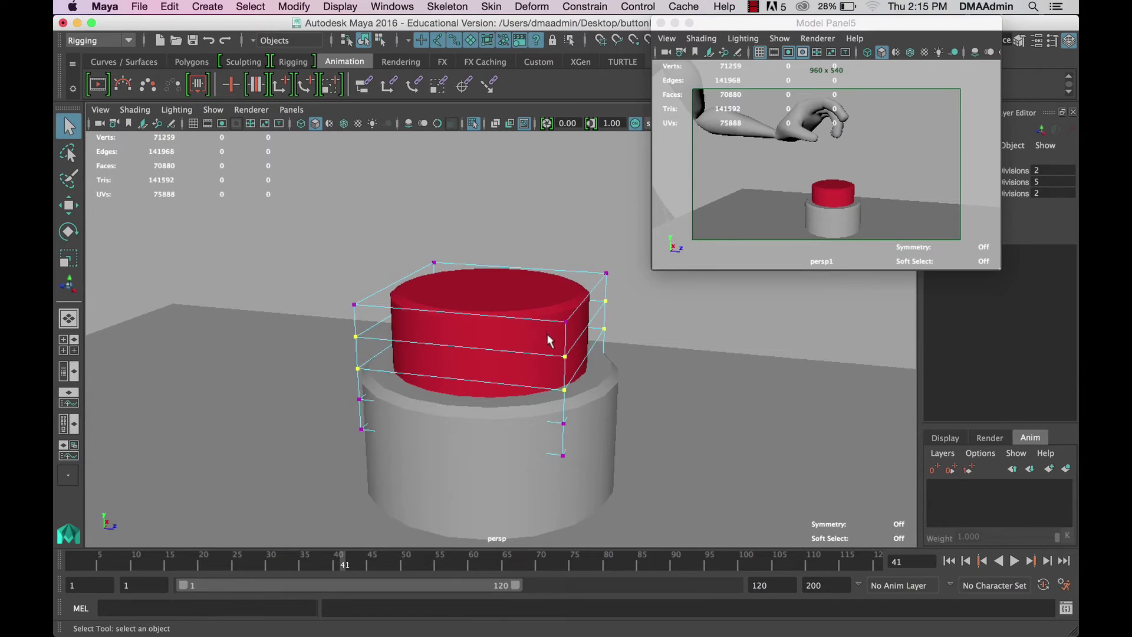
pyautogui.click(615, 334)
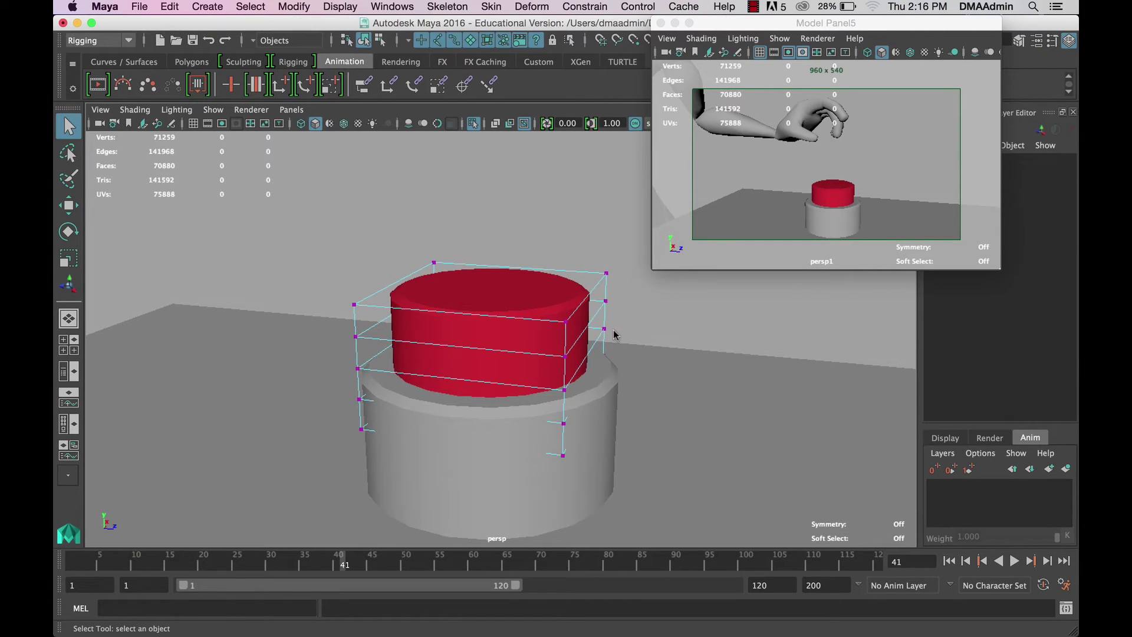
# - Create a cluster deformer from the second and third rows of points on the button's lattice
pyautogui.moveTo(569, 278)
pyautogui.keyDown('alt'); pyautogui.mouseDown()
pyautogui.moveTo(579, 273)
pyautogui.moveTo(565, 281)
pyautogui.mouseUp(); pyautogui.keyUp('alt')
pyautogui.click(583, 330)
pyautogui.moveTo(583, 330)
pyautogui.keyDown('alt'); pyautogui.mouseDown()
pyautogui.moveTo(619, 336)
pyautogui.moveTo(575, 329)
pyautogui.moveTo(587, 329)
pyautogui.mouseUp(); pyautogui.keyUp('alt')
pyautogui.press('w')
pyautogui.press('q')
pyautogui.moveTo(323, 374); pyautogui.dragTo(377, 309)
pyautogui.click(532, 7)
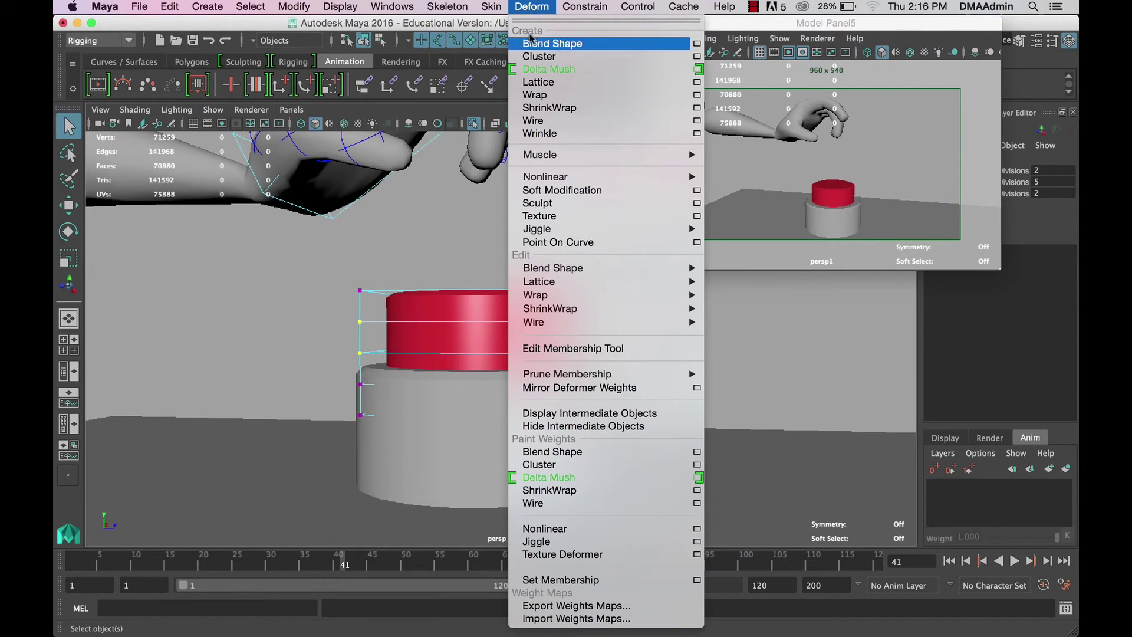
pyautogui.click(532, 6)
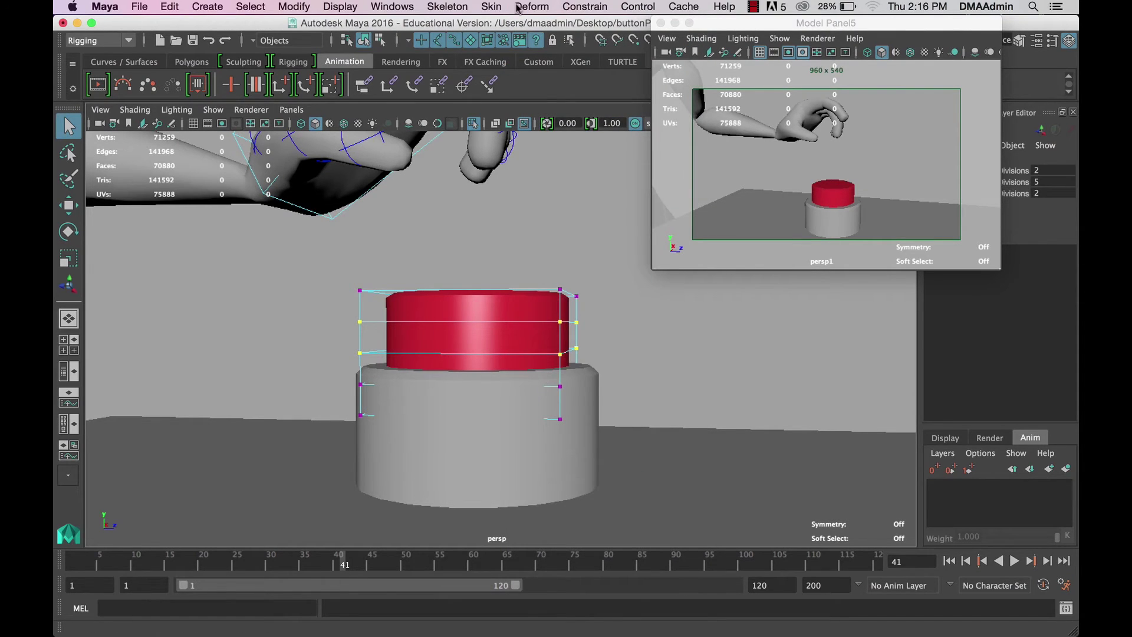
pyautogui.click(532, 7)
pyautogui.click(544, 57)
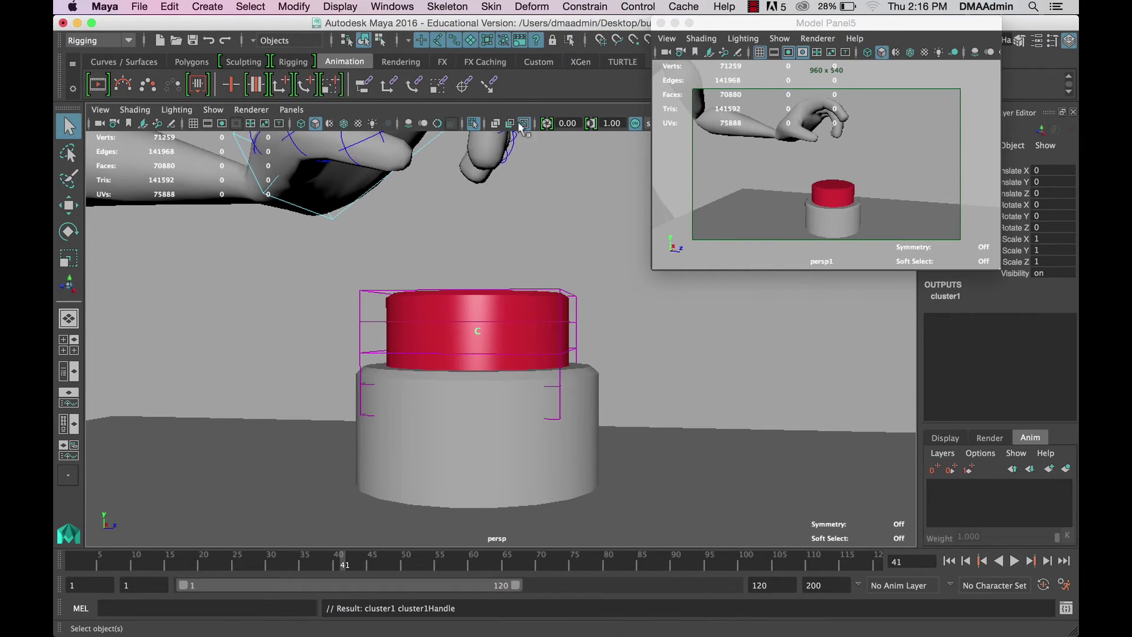
# - Scale the lattice cluster handle uniformly to reshape the middle of the red button
pyautogui.press('w')
pyautogui.press('r')
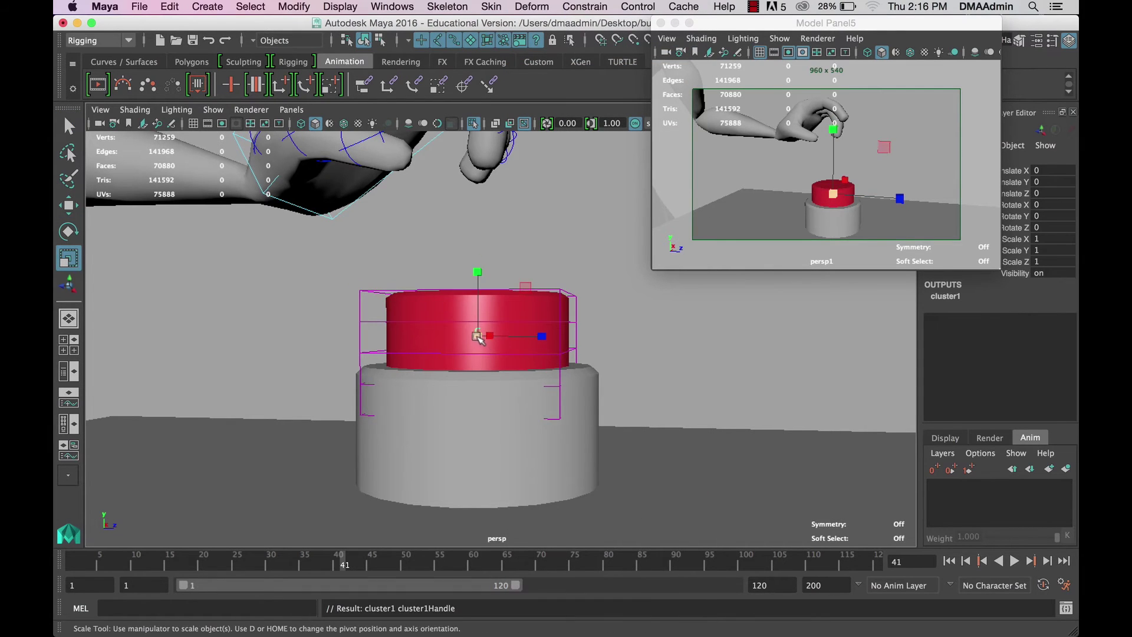
pyautogui.moveTo(478, 336)
pyautogui.mouseDown()
pyautogui.moveTo(435, 354)
pyautogui.moveTo(513, 356)
pyautogui.moveTo(477, 354)
pyautogui.mouseUp()
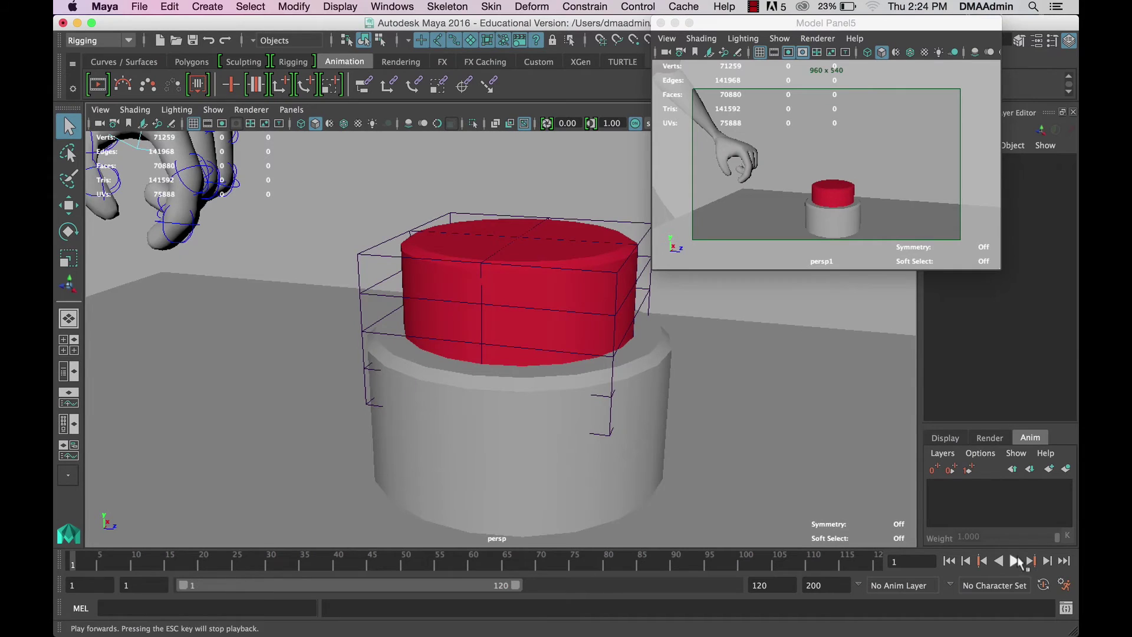
# - Play back the button-press animation to review how the button deforms under the finger
pyautogui.click(1003, 561)
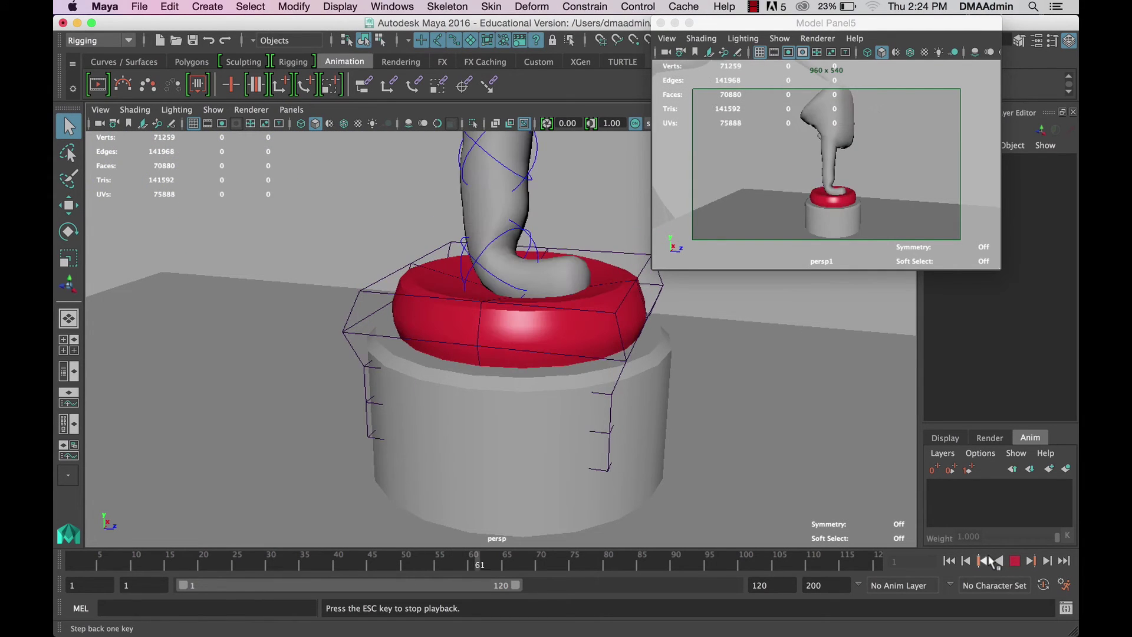
pyautogui.click(994, 560)
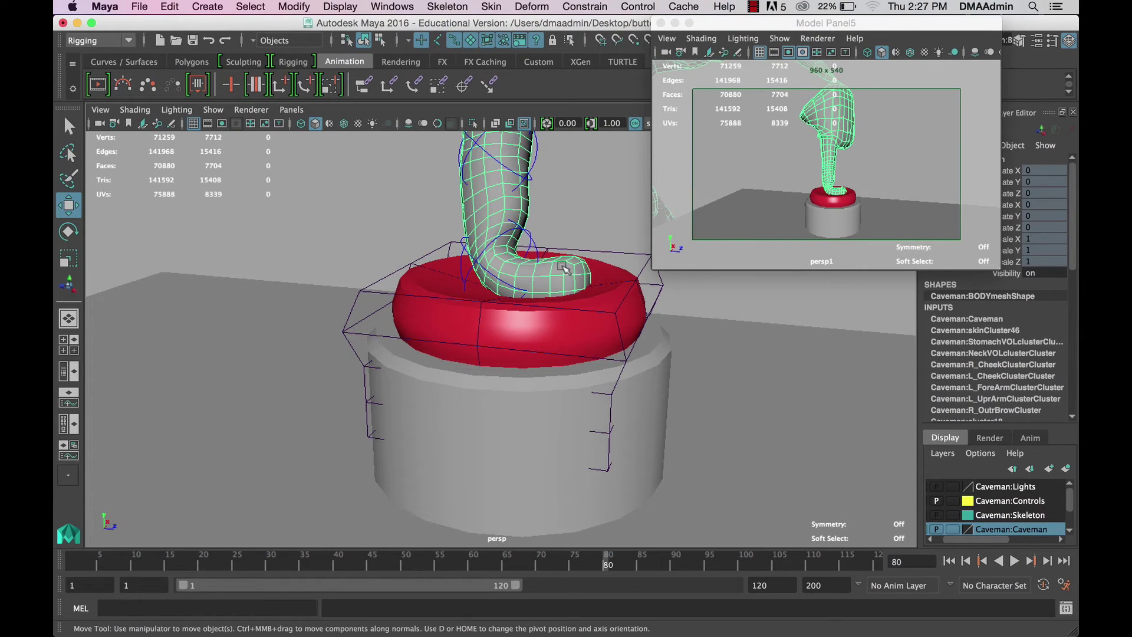
# - Create a cluster deformer from the vertices along the upper side of the caveman's pressing fingertip
pyautogui.moveTo(563, 271); pyautogui.dragTo(523, 265, button='right')
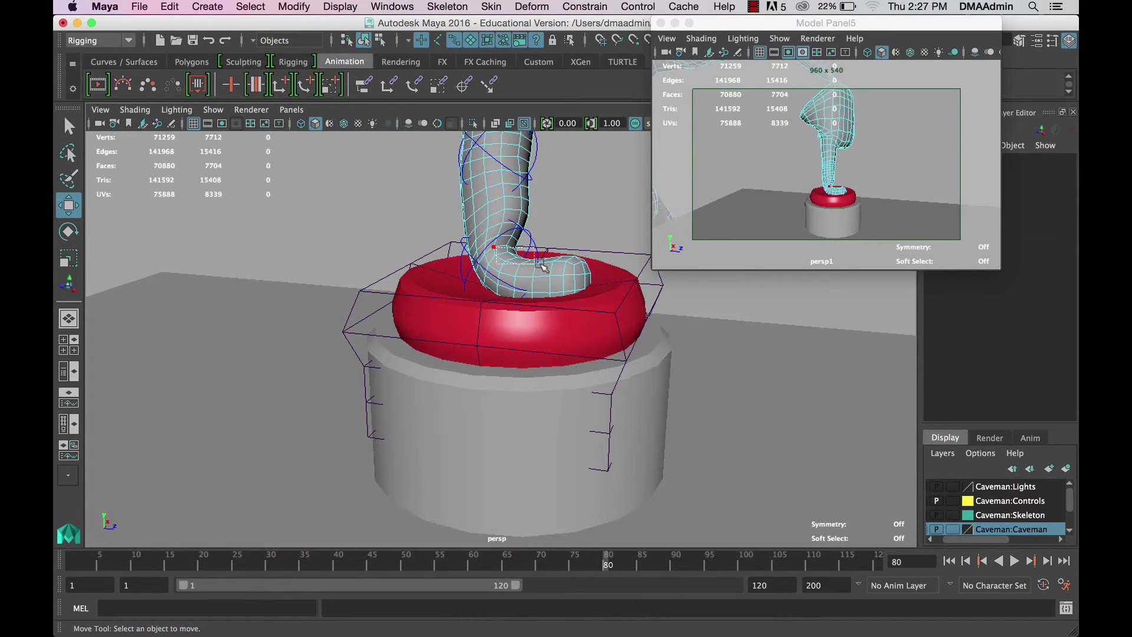
pyautogui.moveTo(542, 266); pyautogui.dragTo(588, 275)
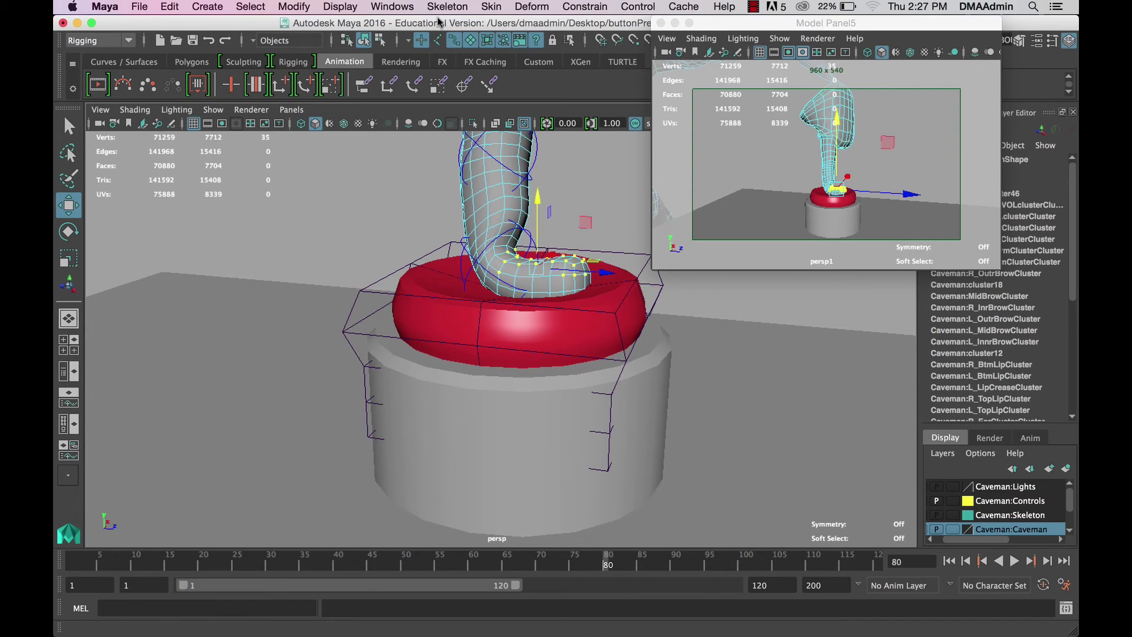
pyautogui.click(531, 6)
pyautogui.click(551, 56)
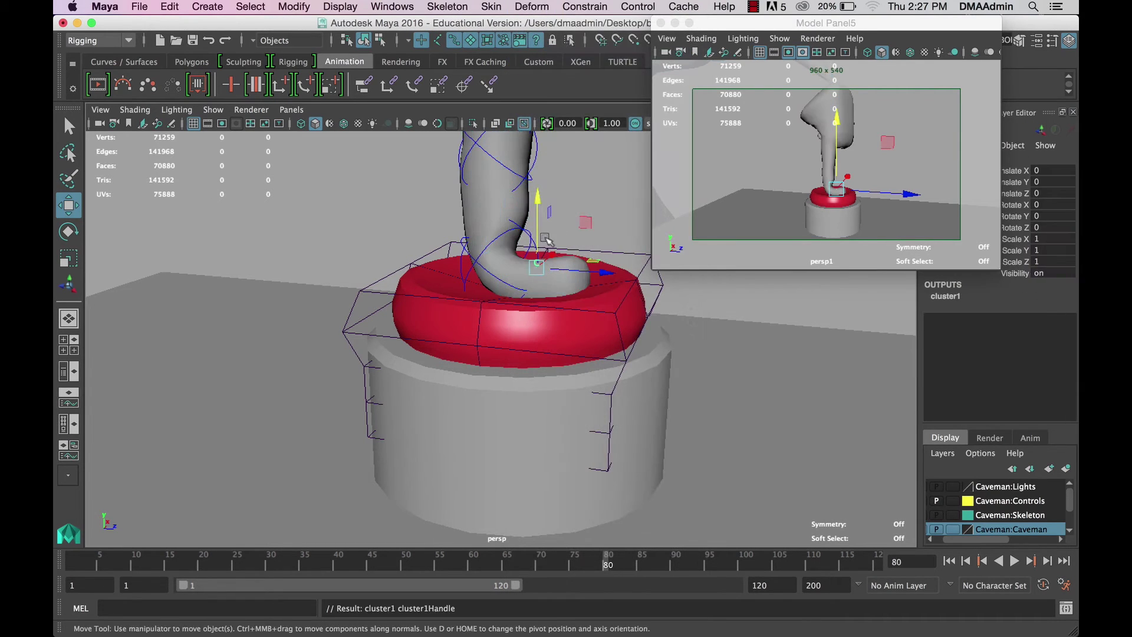
# - Try raising the fingertip's cluster handle vertically twice, undoing each move
pyautogui.moveTo(537, 199); pyautogui.dragTo(538, 171)
pyautogui.hotkey('ctrl', 'z')
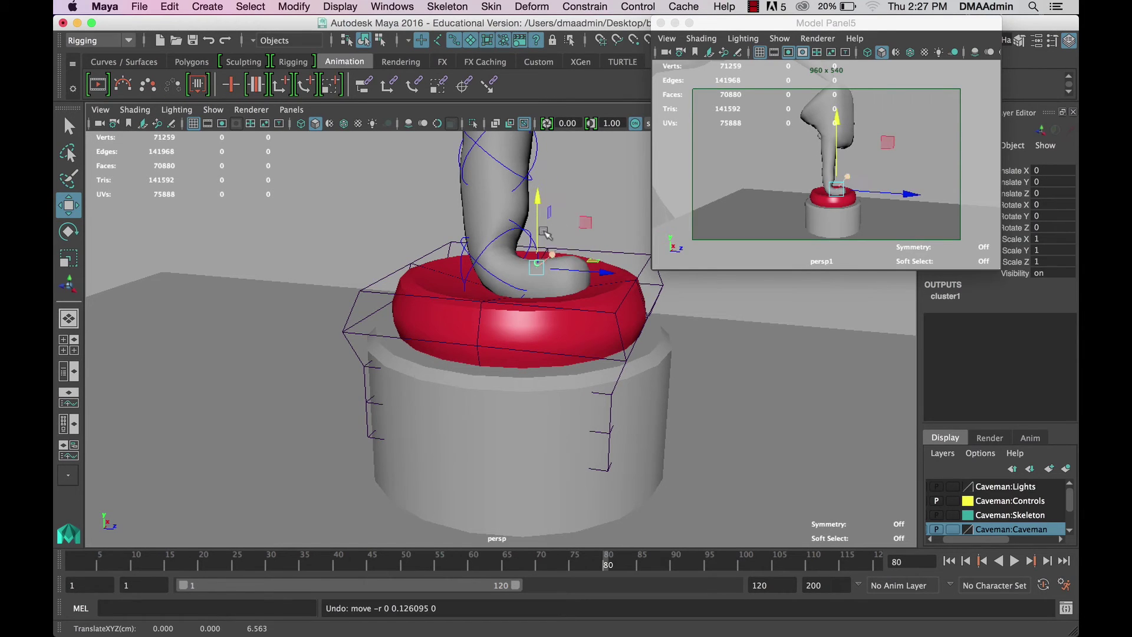
pyautogui.moveTo(546, 234); pyautogui.dragTo(544, 206)
pyautogui.hotkey('ctrl', 'z')
# - Start the Paint Attributes Tool on the caveman's body mesh and show its tool settings for the cluster weights
pyautogui.click(563, 286)
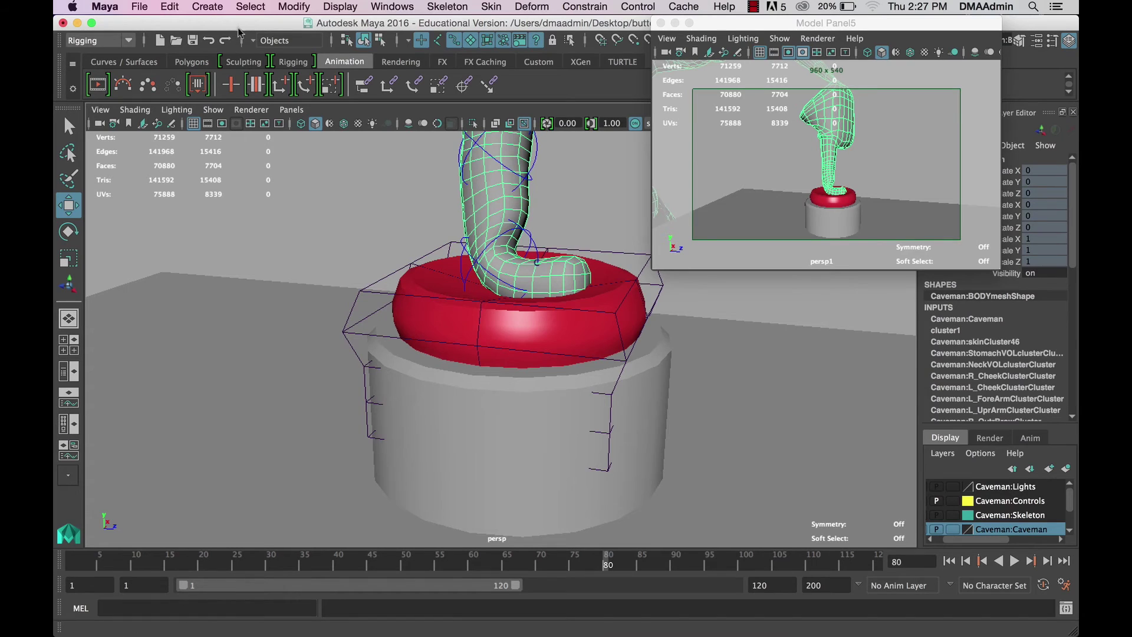
pyautogui.click(287, 8)
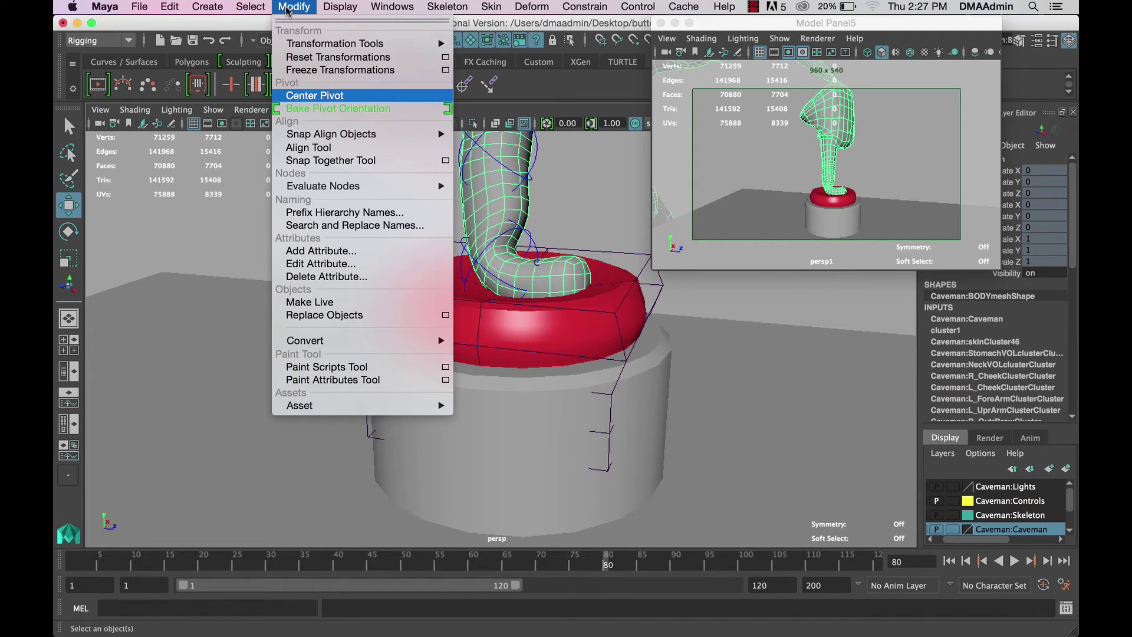
pyautogui.click(354, 380)
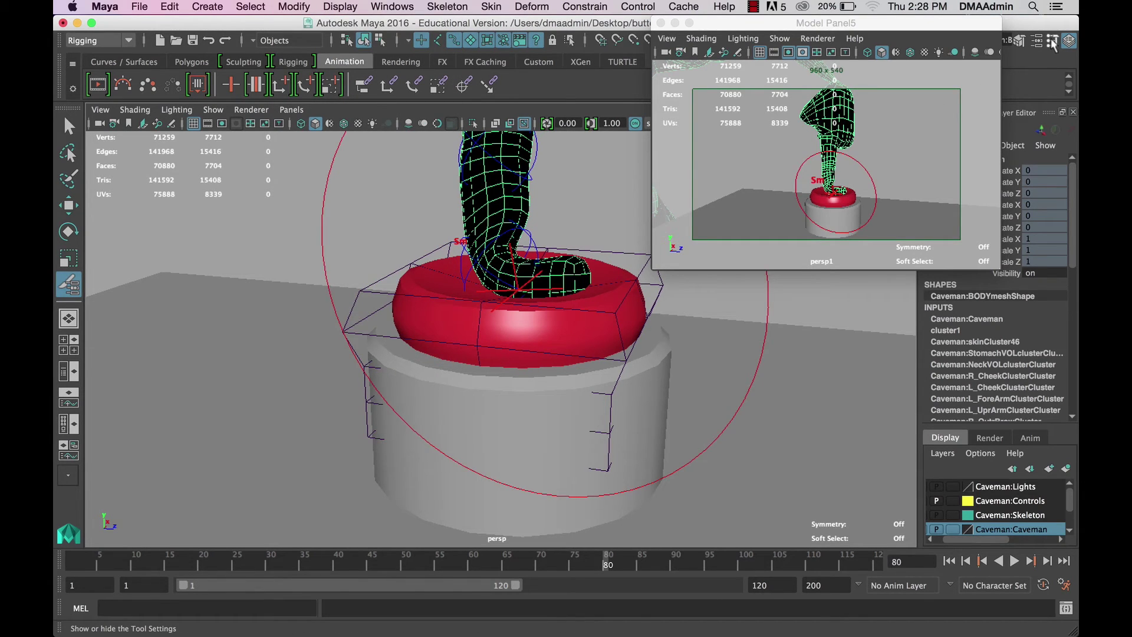
pyautogui.click(1053, 42)
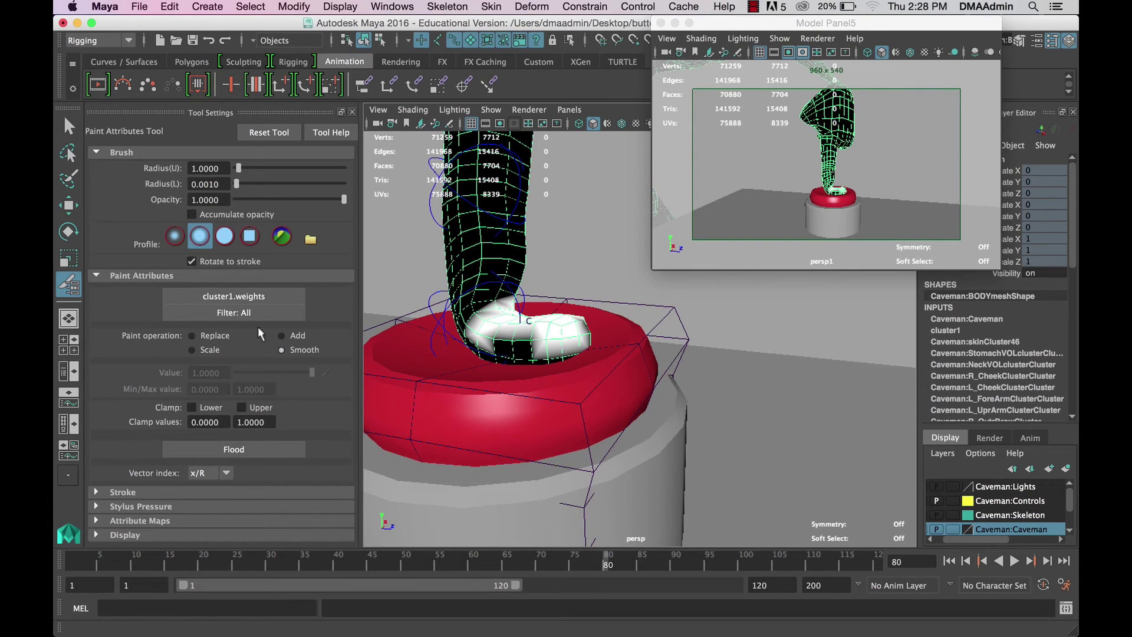
# - Smooth the fingertip cluster's weights by flooding the mesh four times with the Smooth paint operation, then leave the paint tool
pyautogui.click(214, 335)
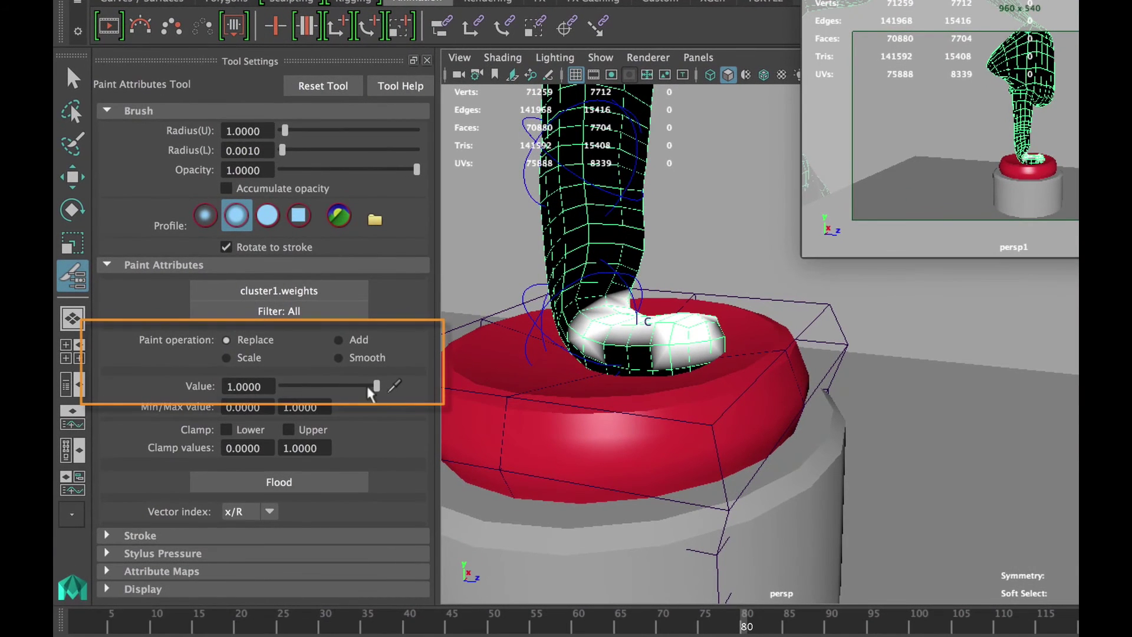
pyautogui.click(366, 360)
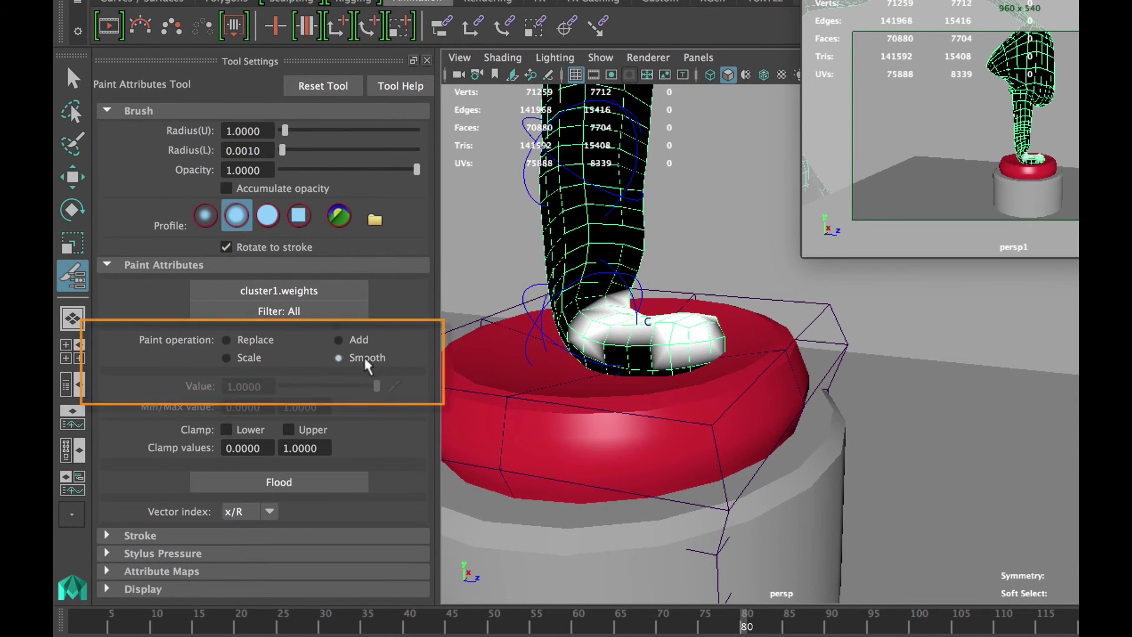
pyautogui.click(330, 483)
pyautogui.click(332, 485)
pyautogui.click(332, 485)
pyautogui.click(332, 485)
pyautogui.press('q')
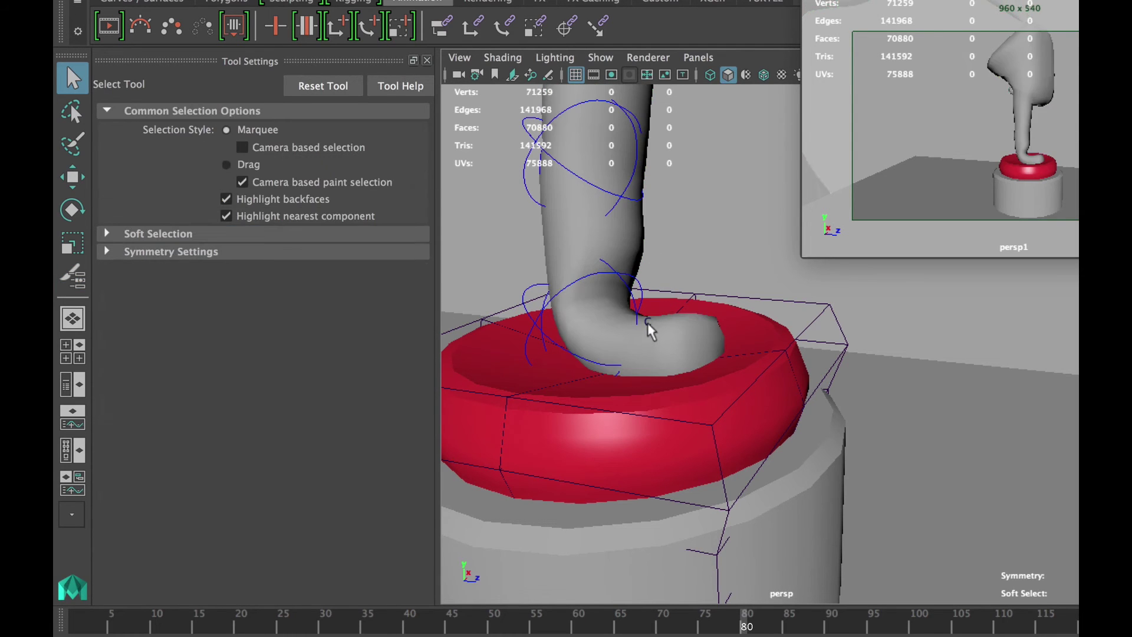
# - Select the fingertip's cluster handle and move it slightly upward to bulge the flesh of the finger
pyautogui.click(654, 323)
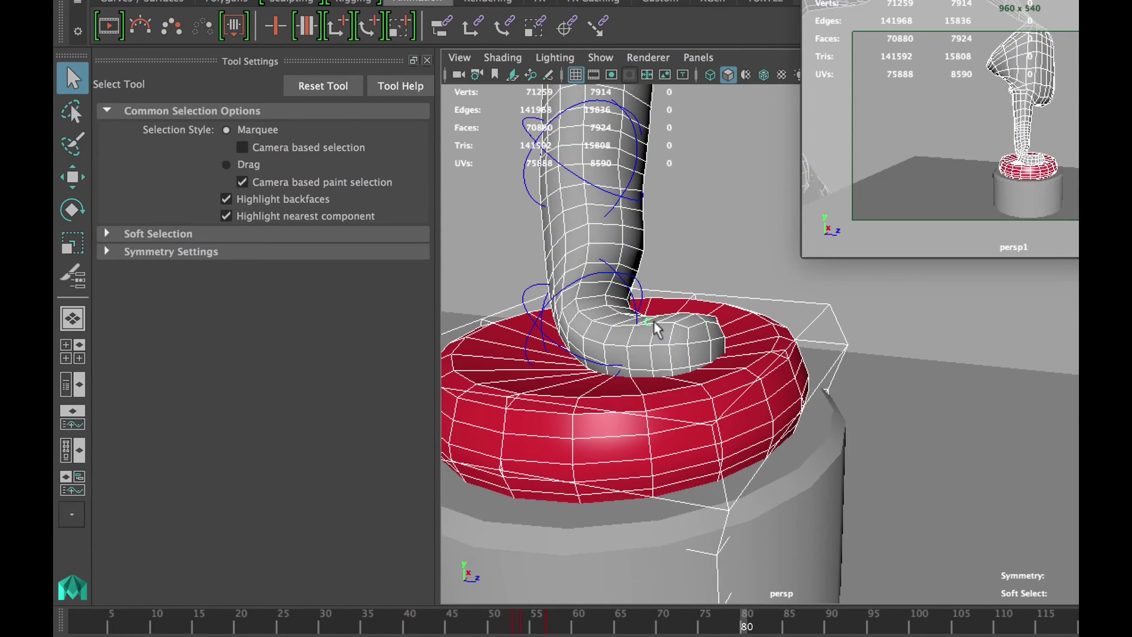
pyautogui.click(683, 339)
pyautogui.press('w')
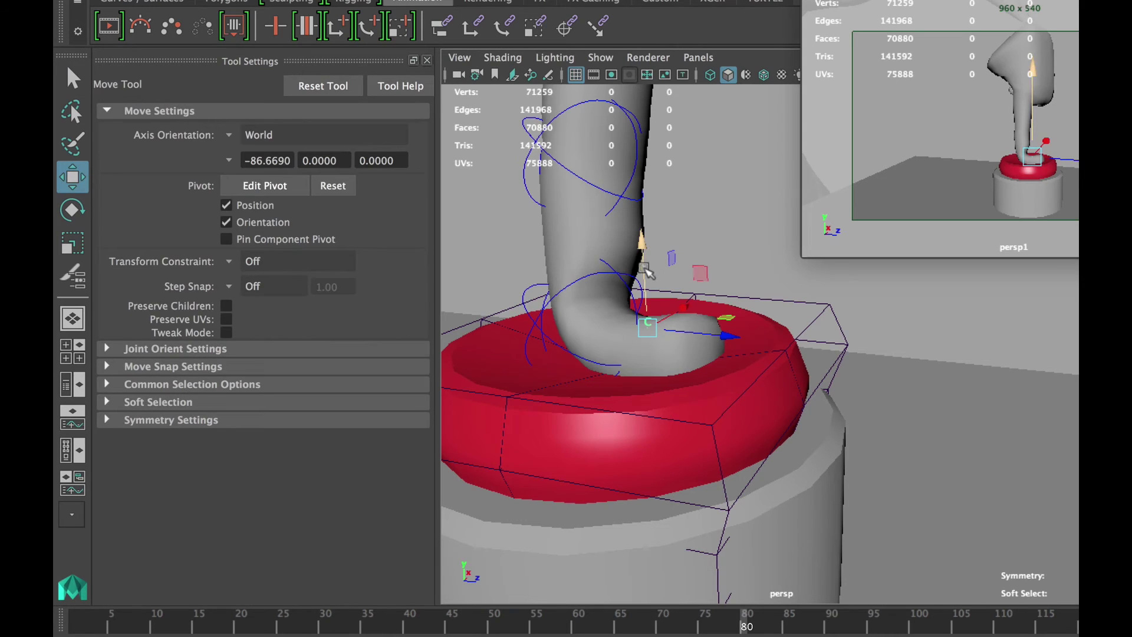
pyautogui.click(645, 269)
pyautogui.moveTo(642, 232)
pyautogui.mouseDown()
pyautogui.moveTo(644, 177)
pyautogui.moveTo(642, 213)
pyautogui.mouseUp()
pyautogui.press('q')
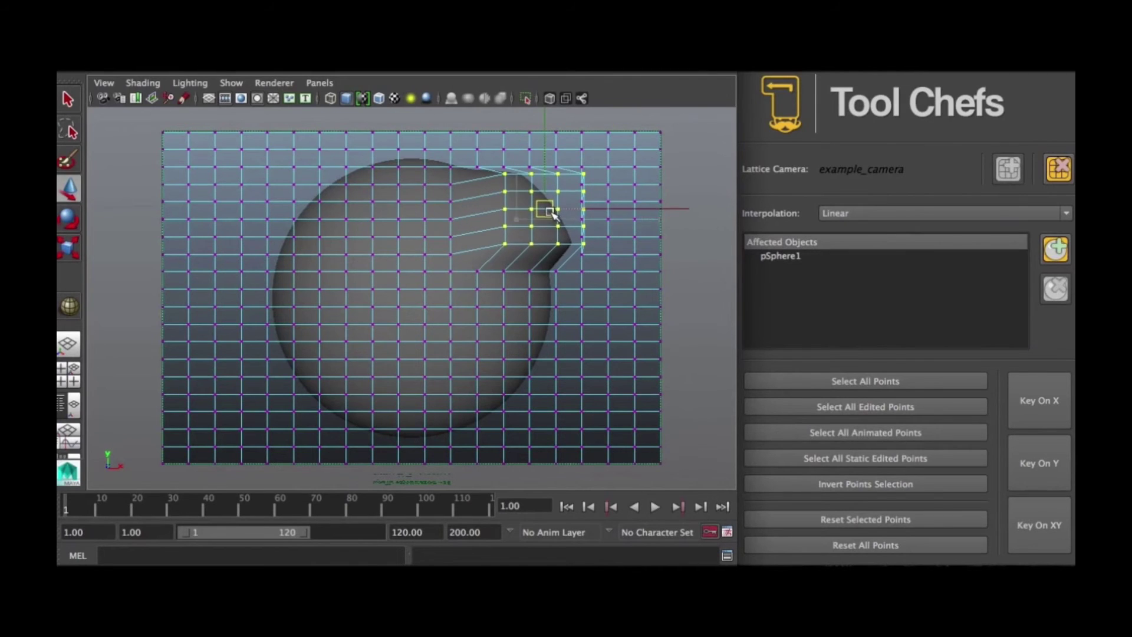
# - Set the camera lattice's interpolation to Bezier and scrub the timeline back toward the start to review the sphere's deformation
pyautogui.click(840, 214)
pyautogui.click(840, 225)
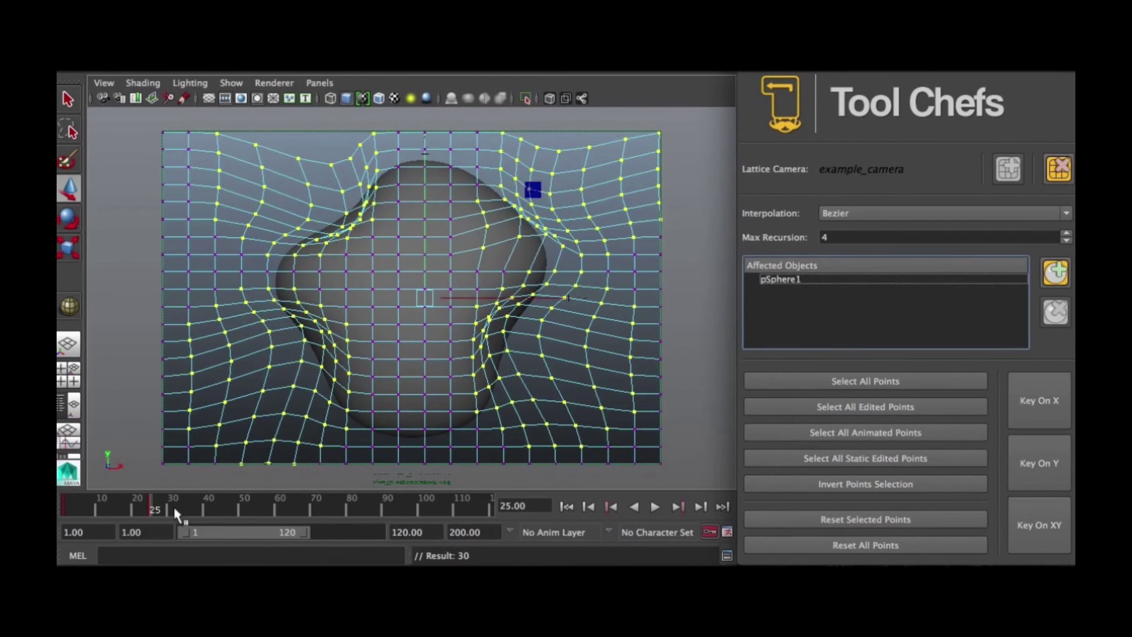
pyautogui.moveTo(176, 512); pyautogui.dragTo(79, 509)
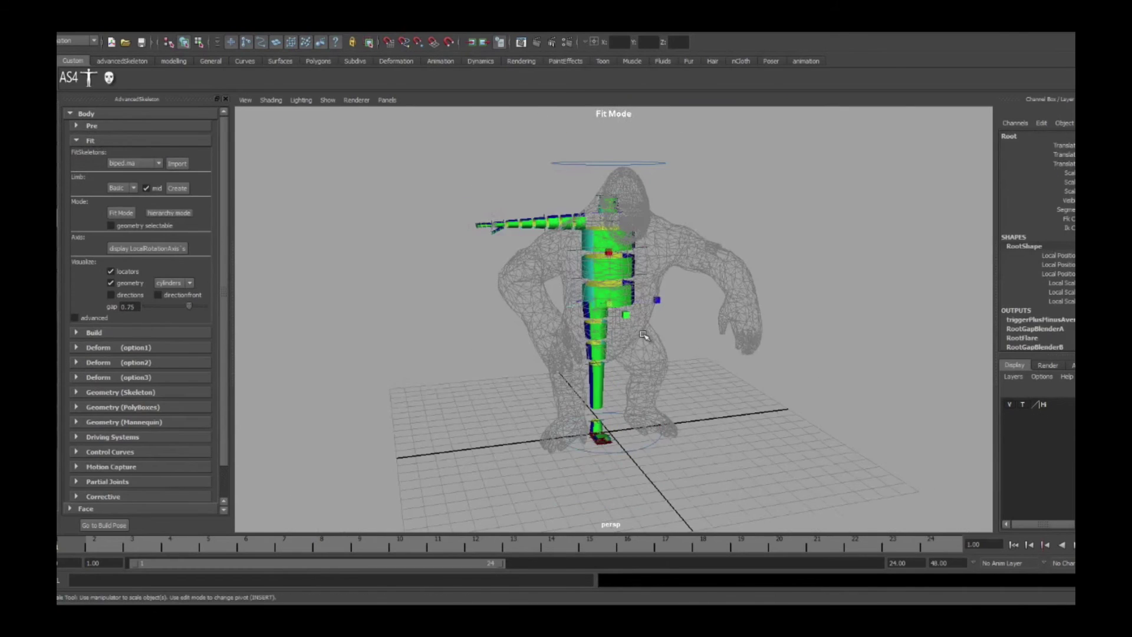
# - Pause the AdvancedSkeleton4 demonstration video and resume its playback to watch the skeleton fitting
pyautogui.click(724, 475)
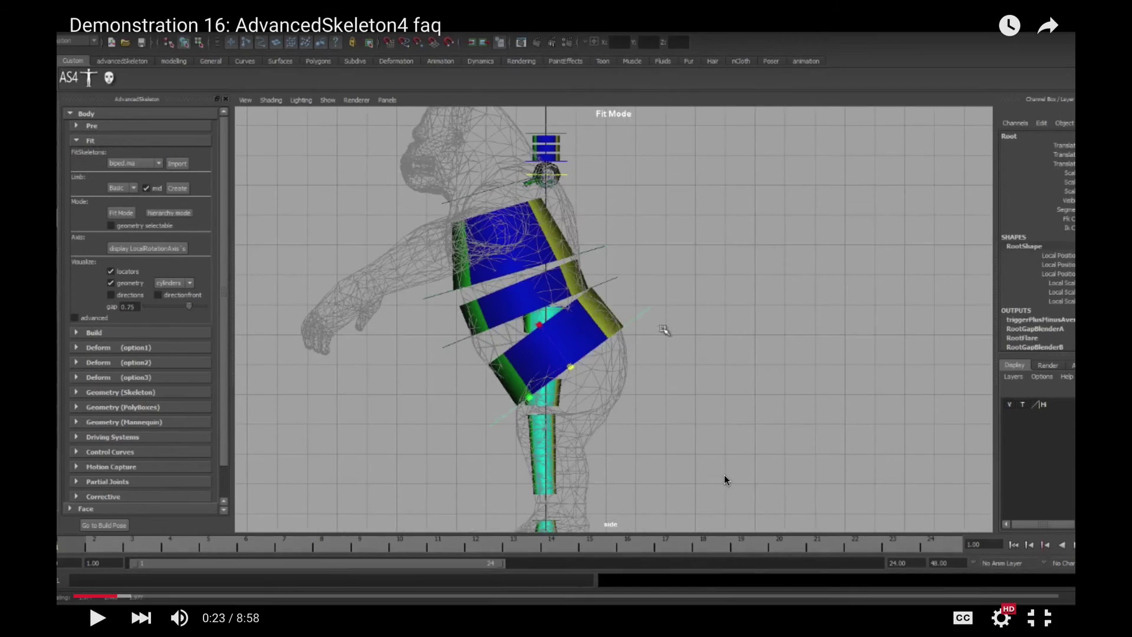
pyautogui.click(725, 475)
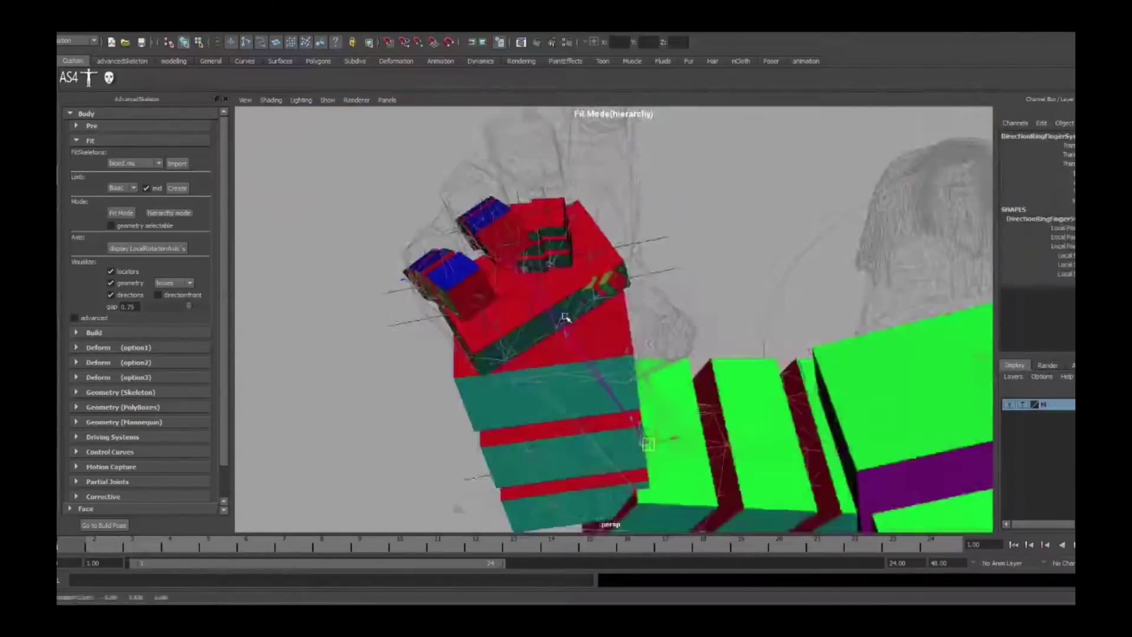
pyautogui.moveTo(943, 468)
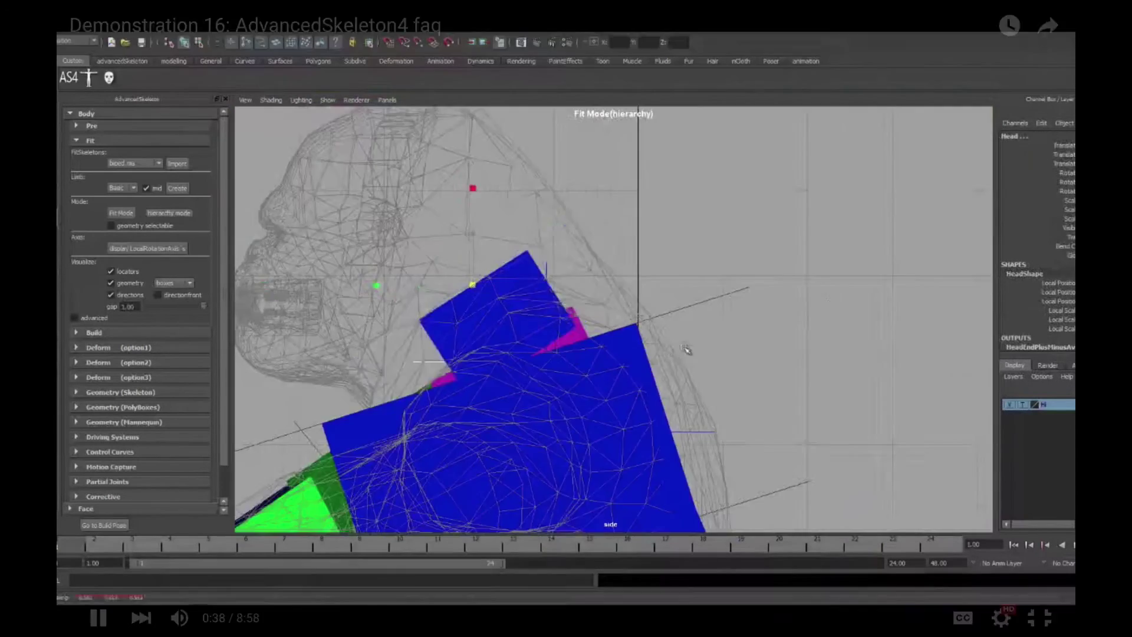